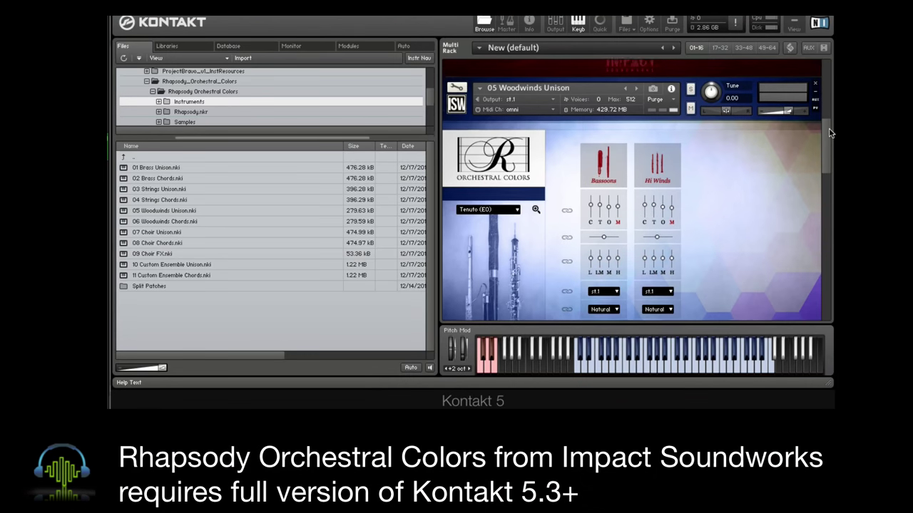
Step: Scroll the rack to Brass Chords and check its articulation list, keeping Legato
drag(830, 133, 827, 260)
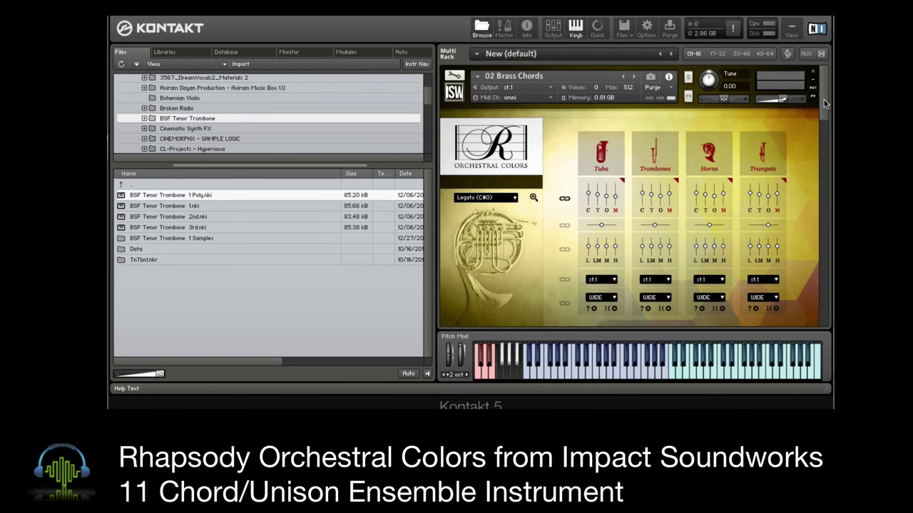
drag(827, 107, 827, 253)
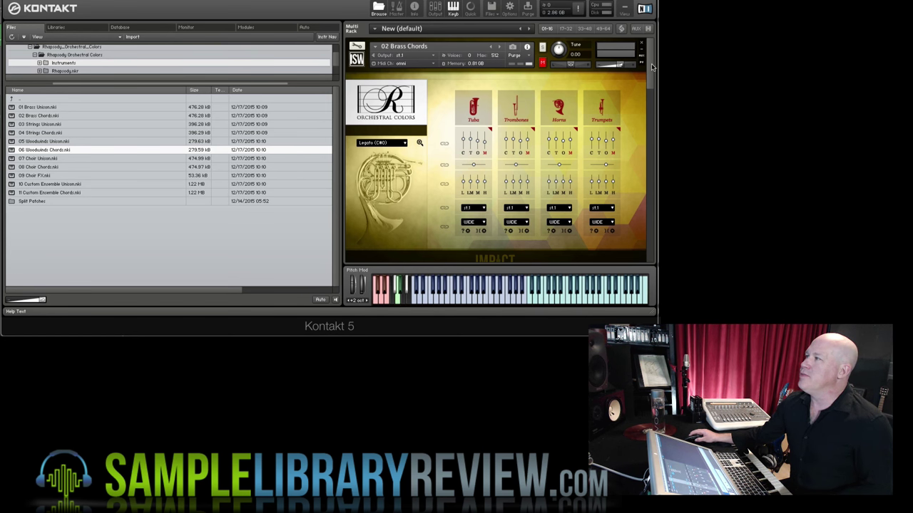
scroll(575, 160, down, 15)
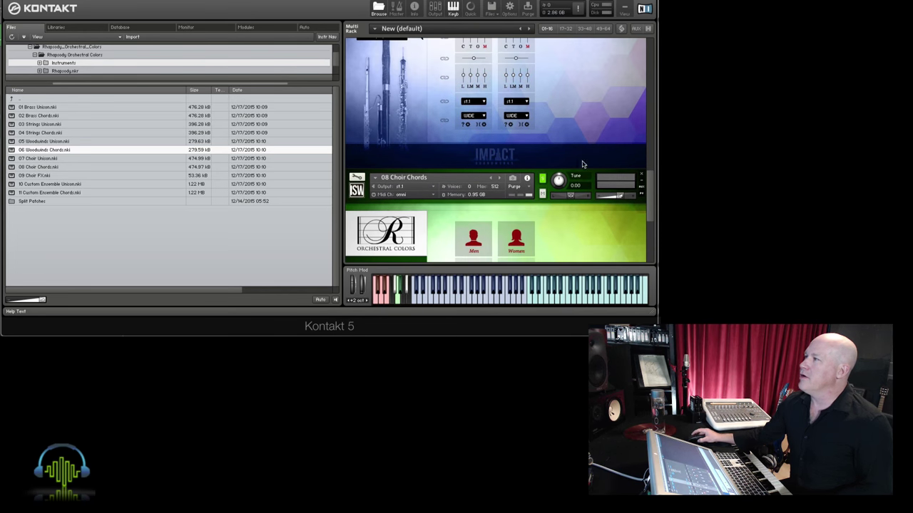
scroll(549, 175, up, 6)
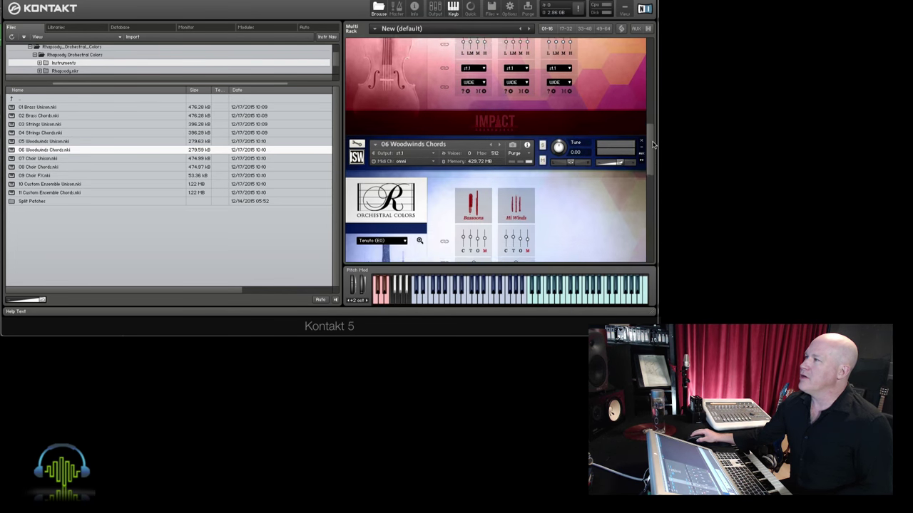
drag(649, 142, 651, 46)
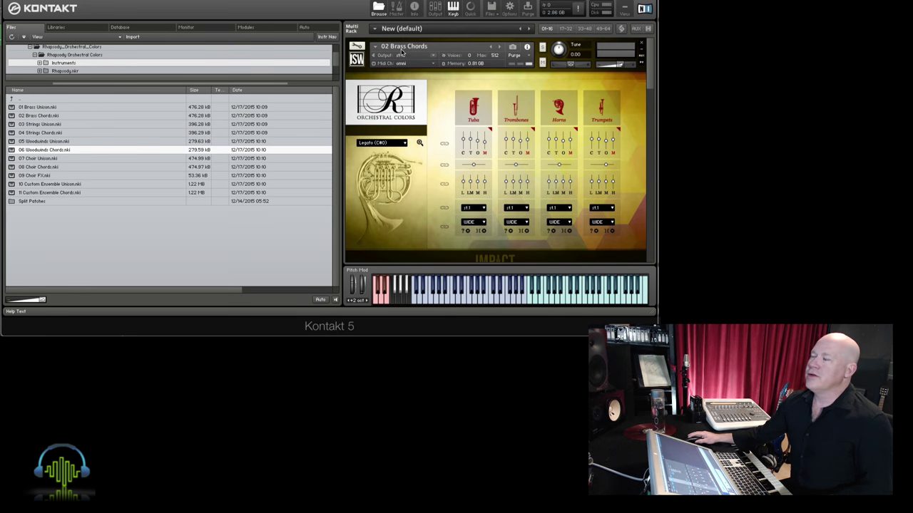
scroll(652, 133, down, 5)
drag(653, 133, 405, 63)
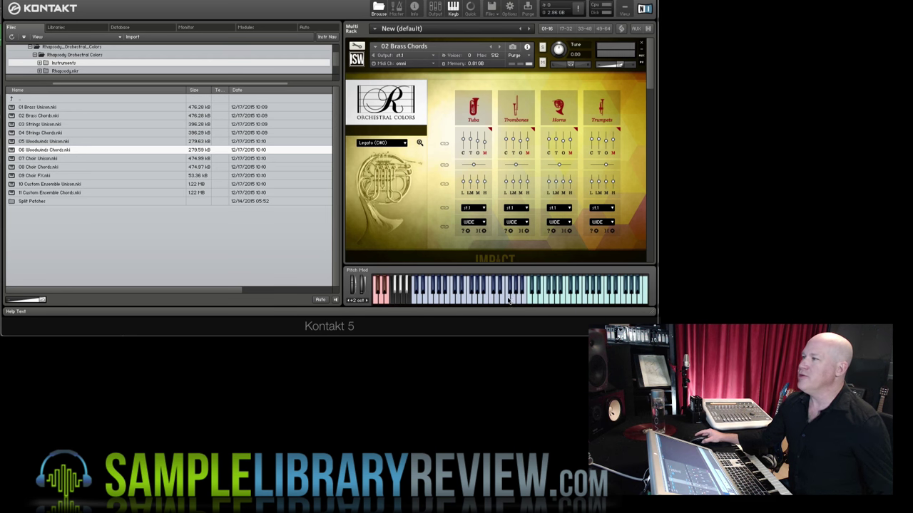
click(407, 142)
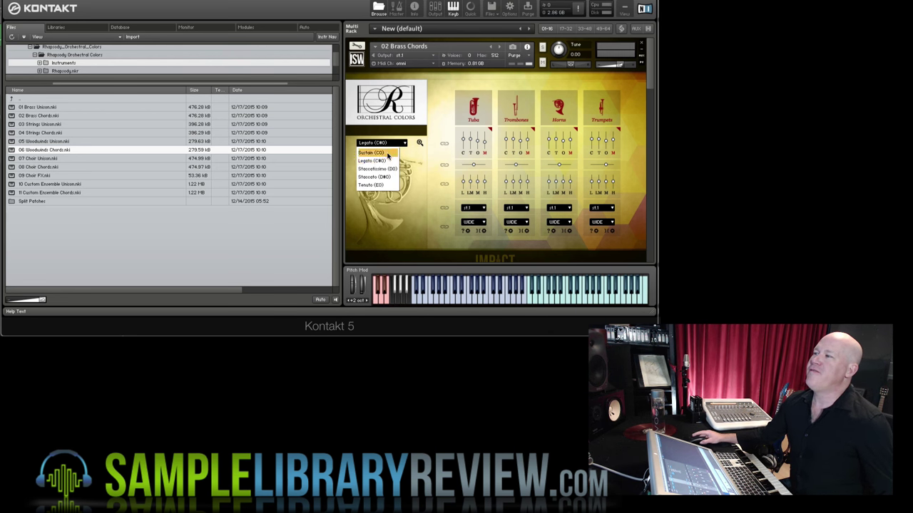
click(392, 137)
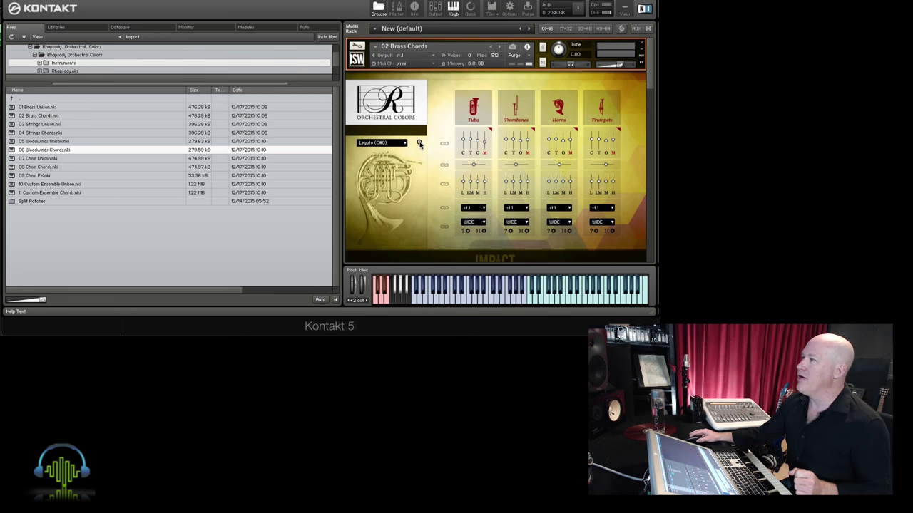
Step: Switch off the Decca and outrigger mics on Tuba, Trombones, Horns and Trumpets, reaching 254.40 MB
click(477, 156)
click(471, 153)
click(519, 154)
click(513, 153)
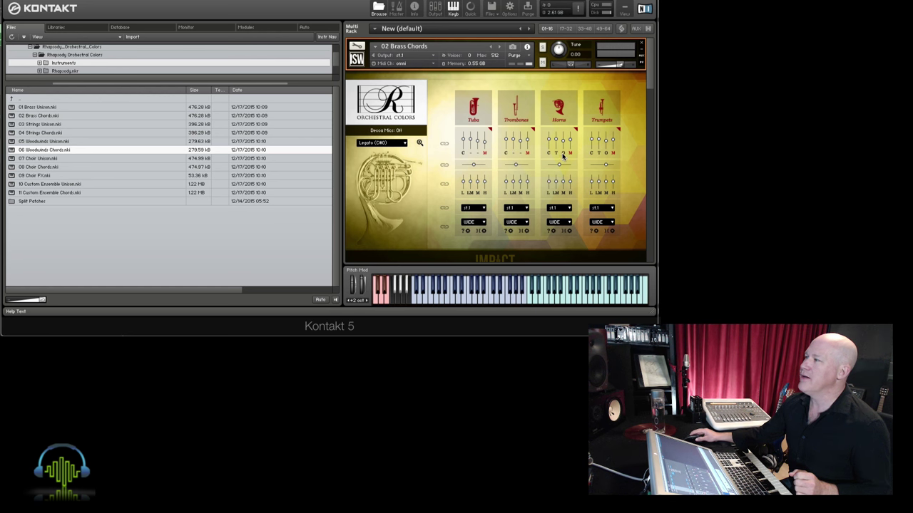
click(563, 154)
click(556, 154)
click(604, 154)
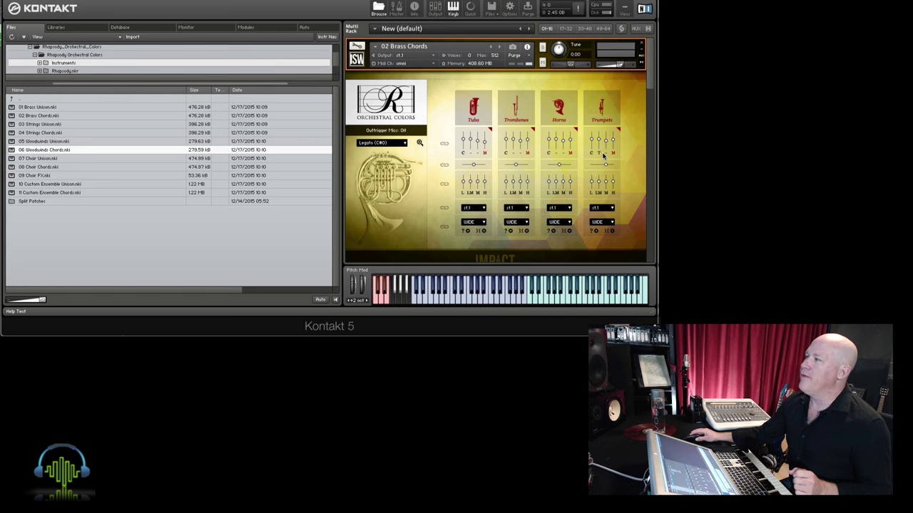
click(601, 153)
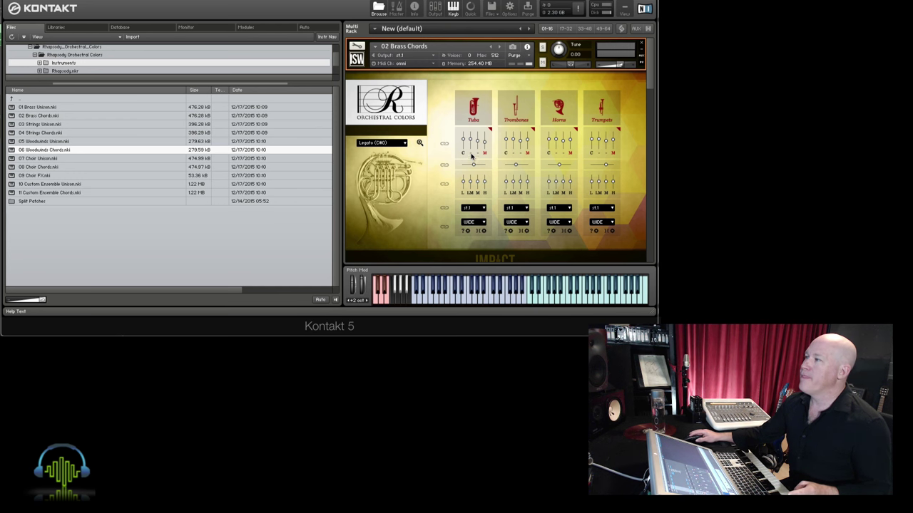
click(472, 156)
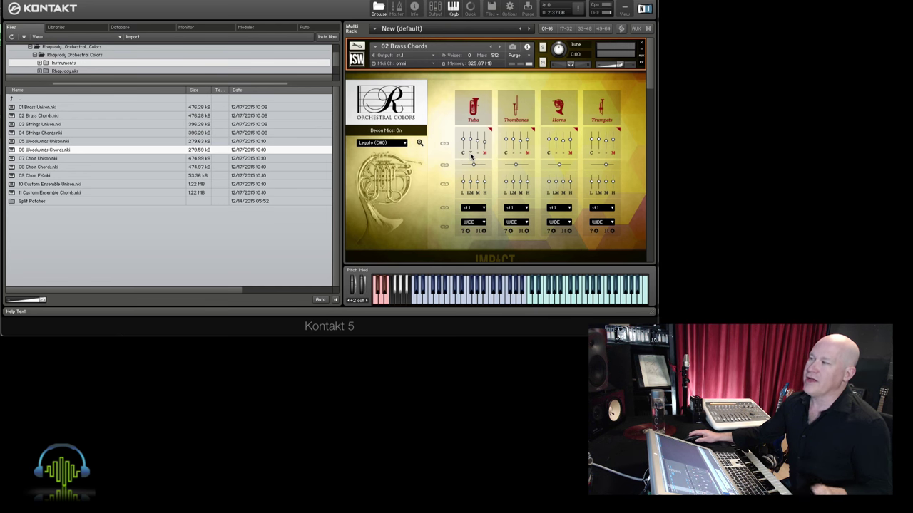
click(478, 155)
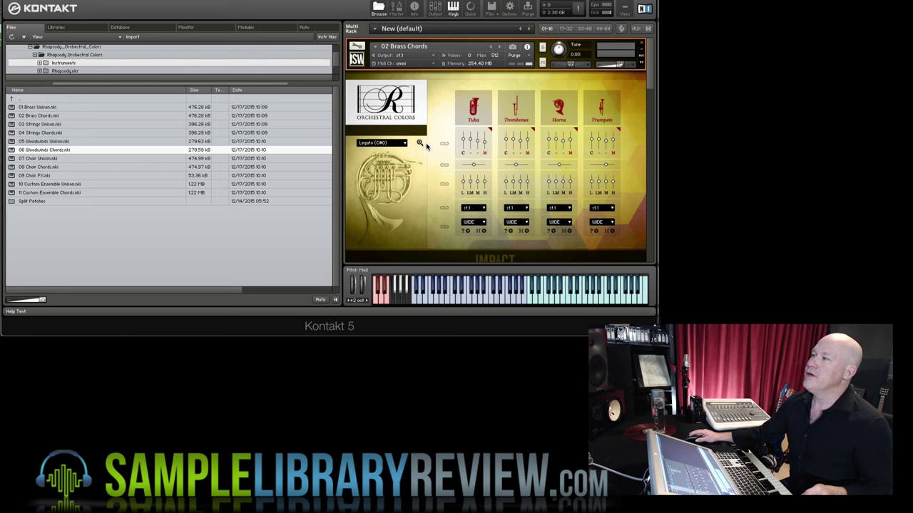
Step: Solo 02 Brass Chords and bring up its instrument settings page
click(542, 48)
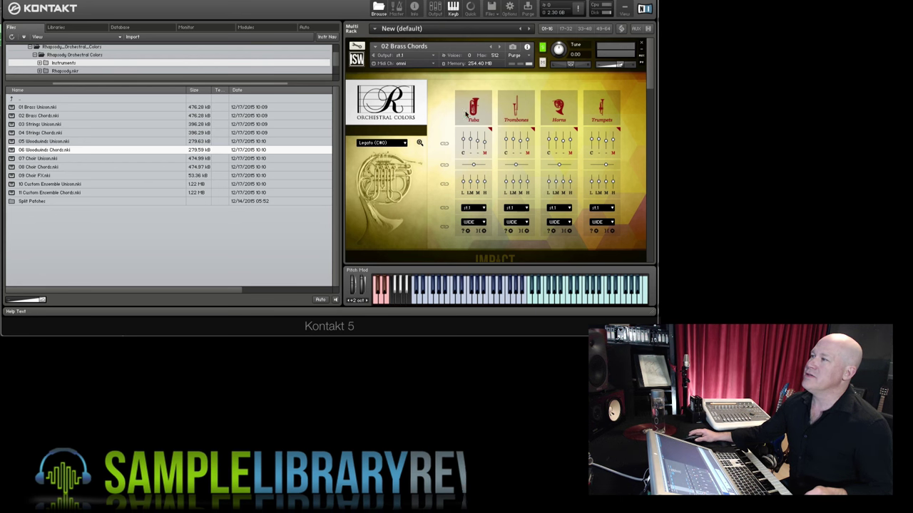
click(420, 142)
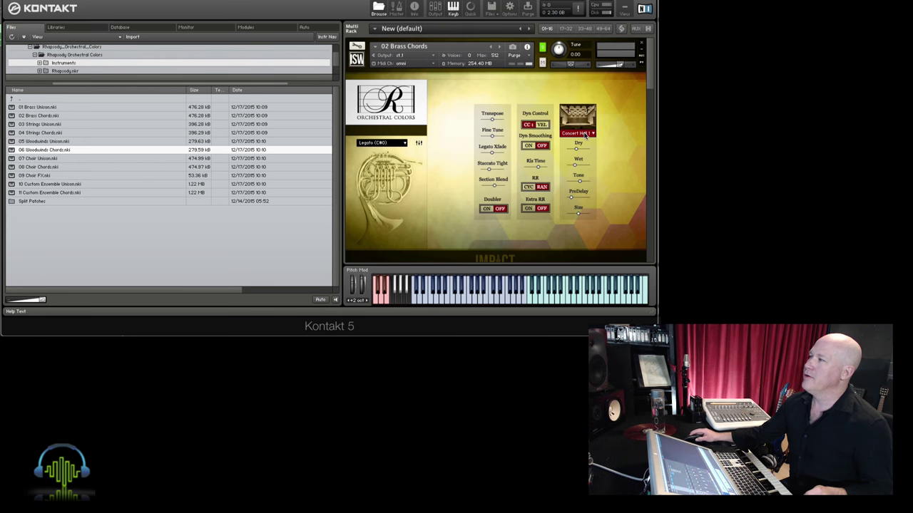
click(419, 143)
click(419, 143)
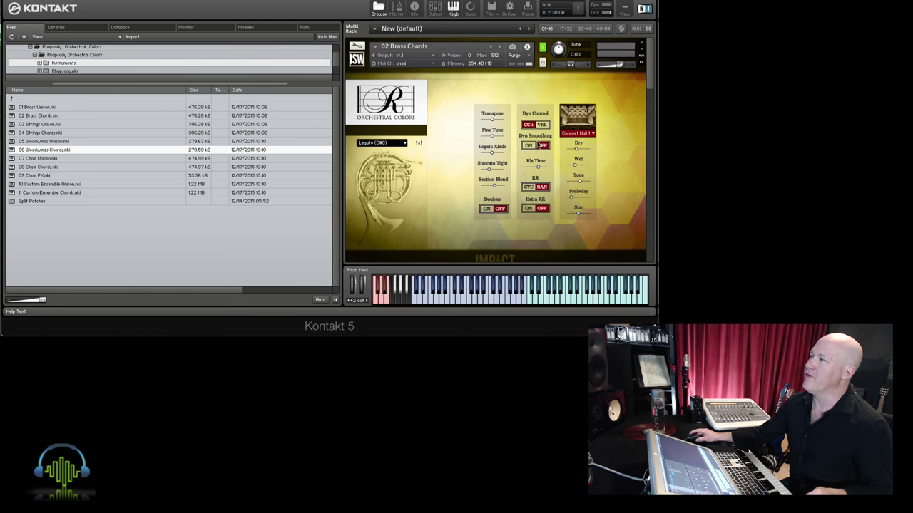
Step: Turn the reverb off briefly, then set the Brass Chords reverb to Concert Hall 1
click(588, 134)
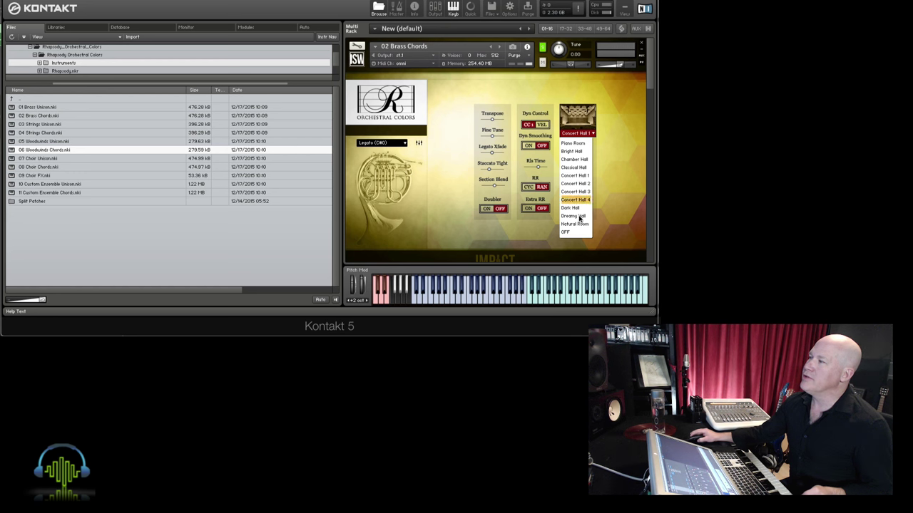
click(565, 232)
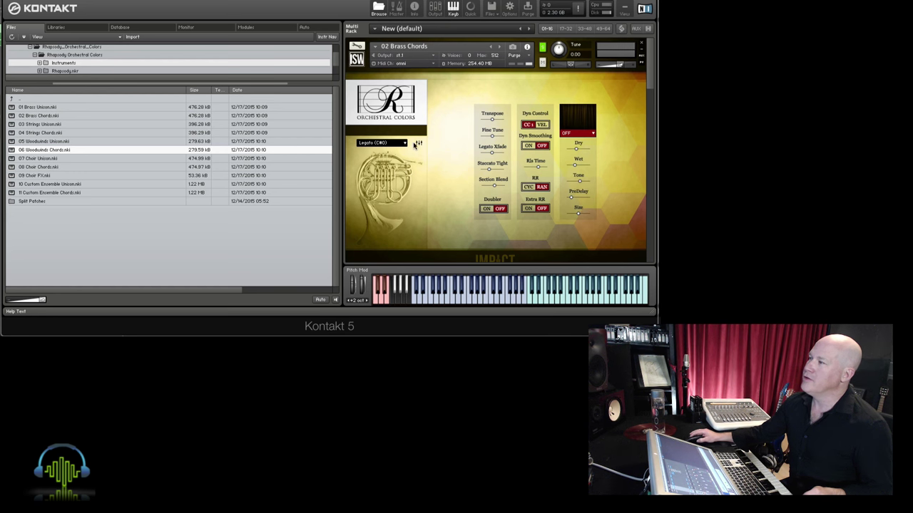
click(419, 143)
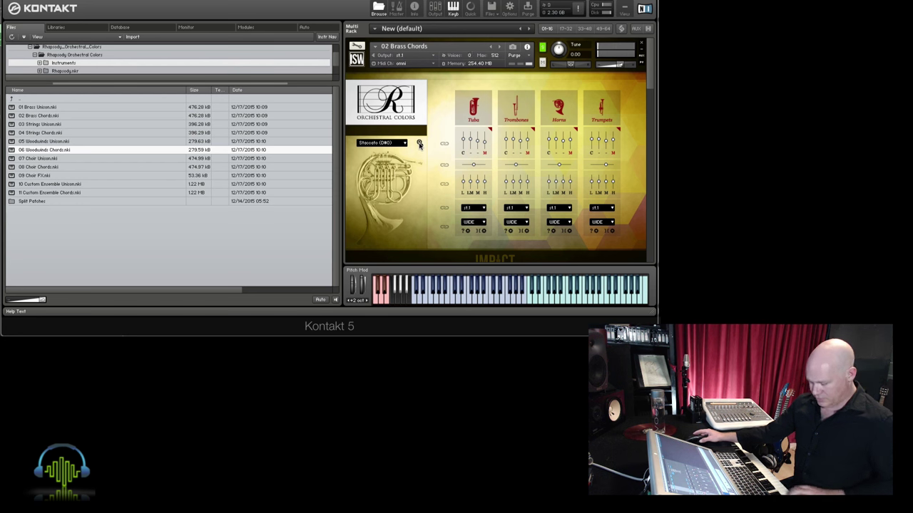
click(419, 143)
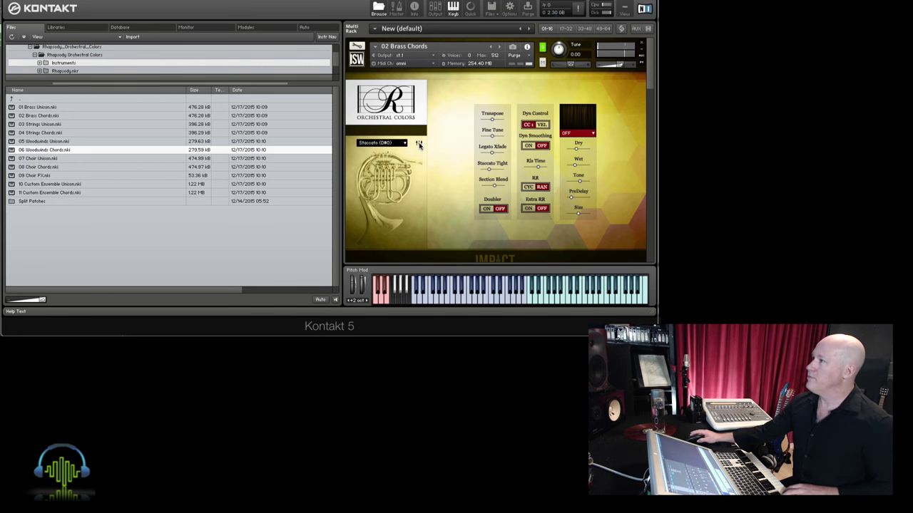
click(578, 134)
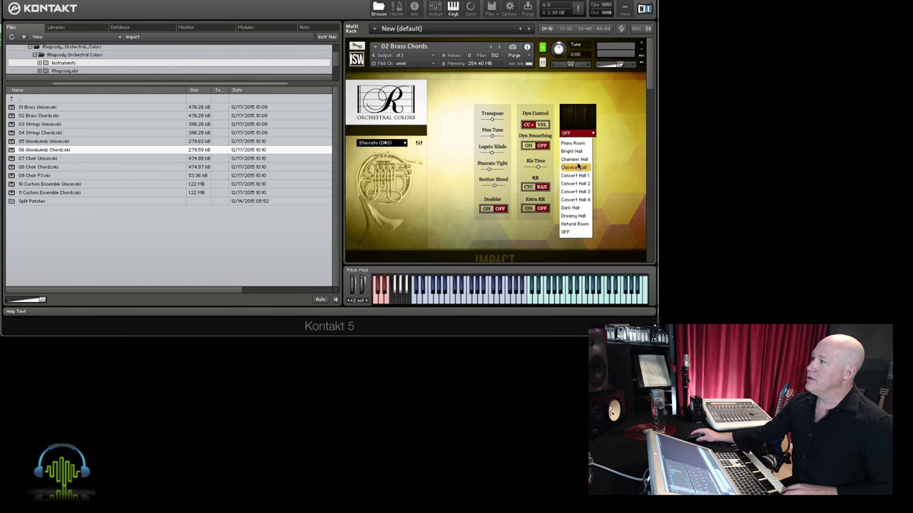
click(577, 176)
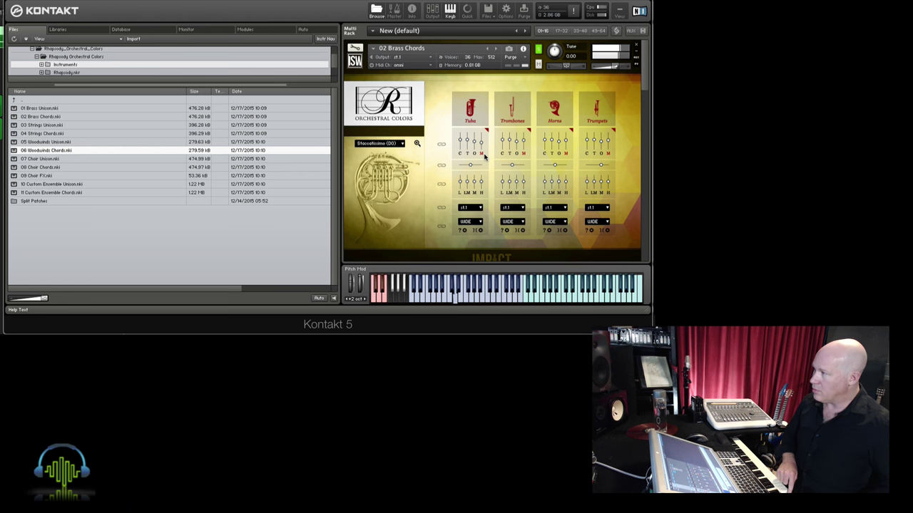
Step: Mute Brass Chords, scroll to 04 Strings Chords and review the Basses st.1–st.8 options, keeping st.1
click(538, 65)
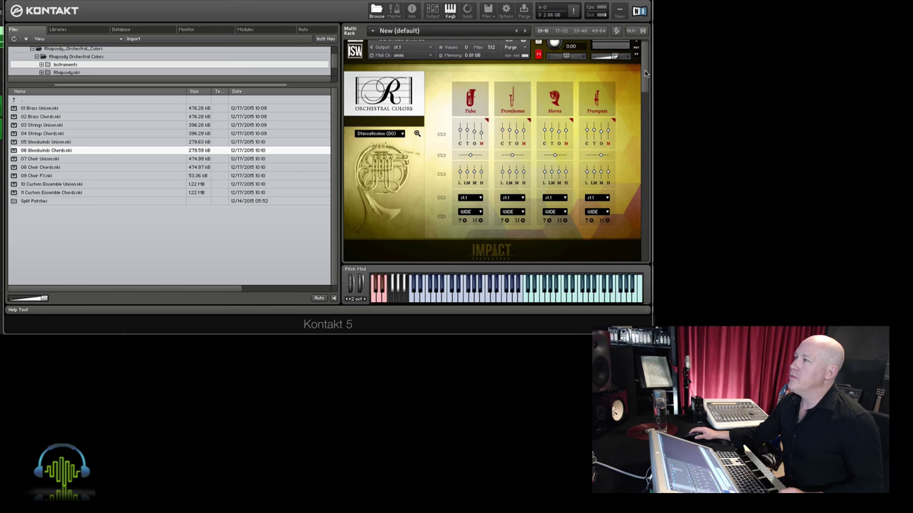
drag(645, 74, 645, 124)
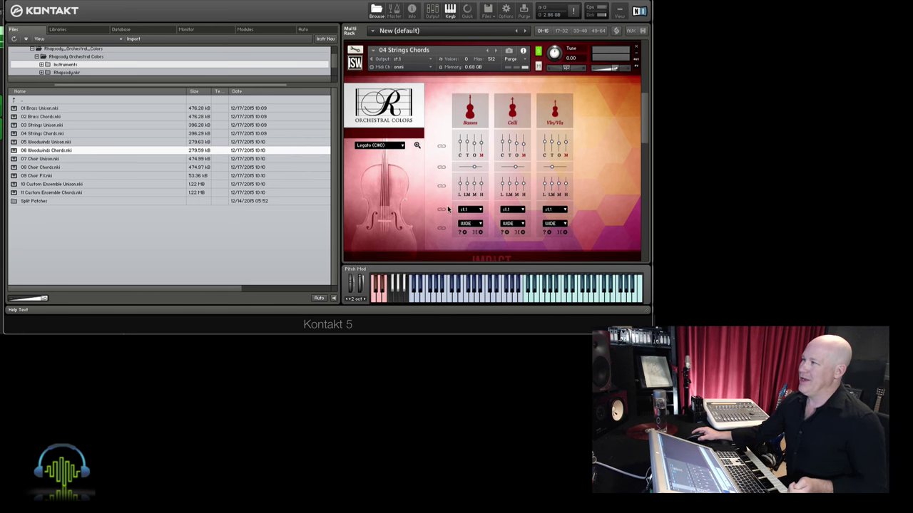
click(469, 211)
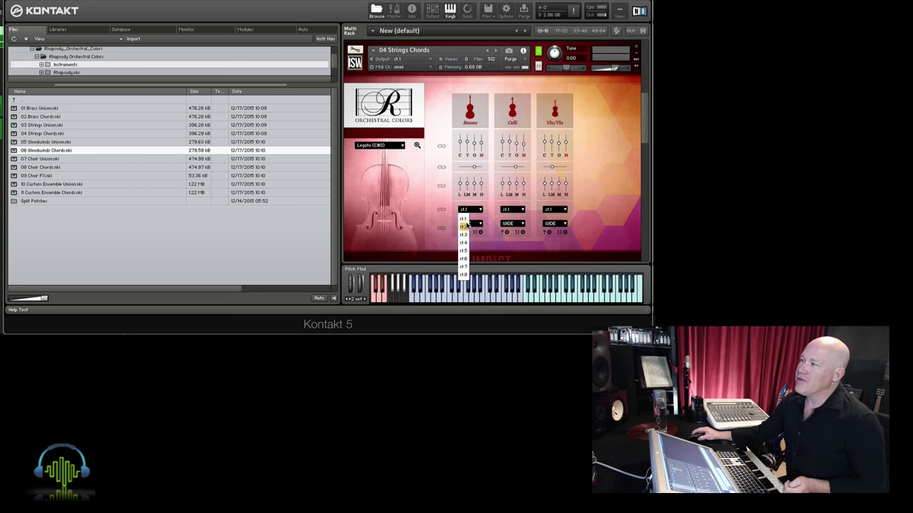
click(492, 235)
scroll(644, 122, down, 3)
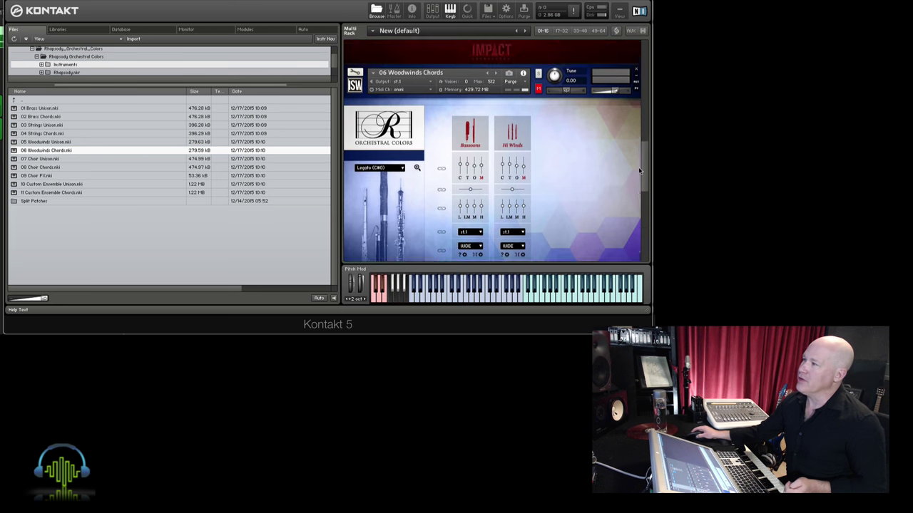
scroll(640, 123, up, 2)
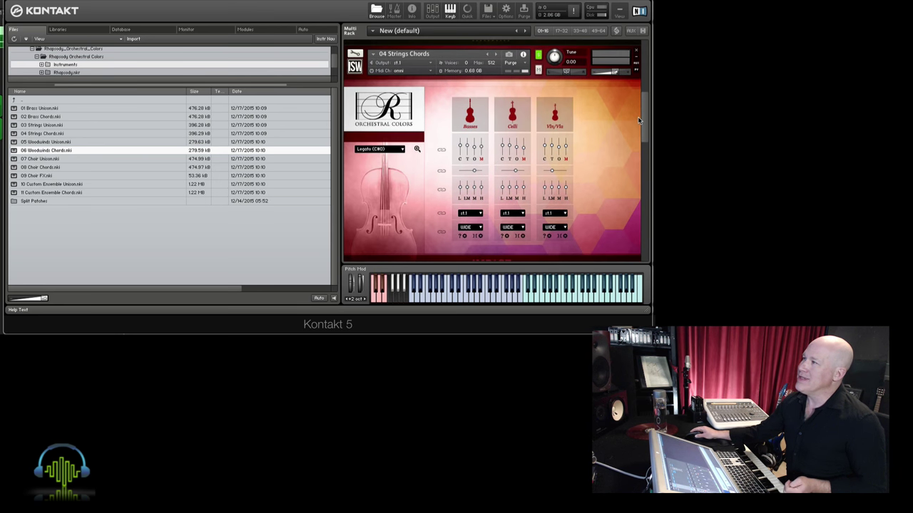
click(479, 211)
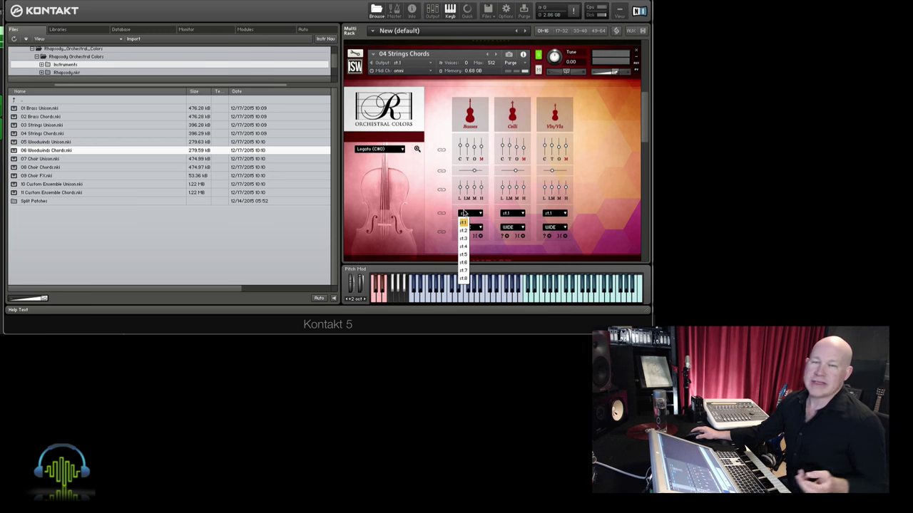
click(512, 216)
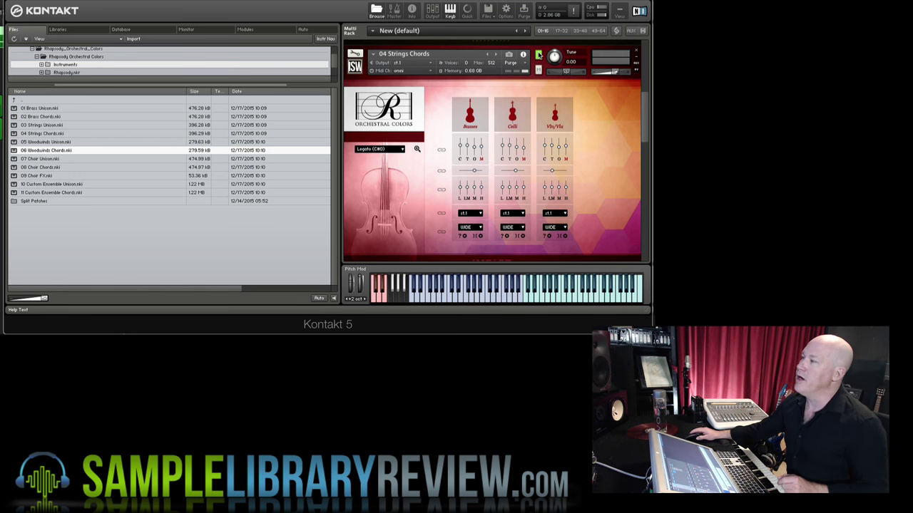
click(471, 229)
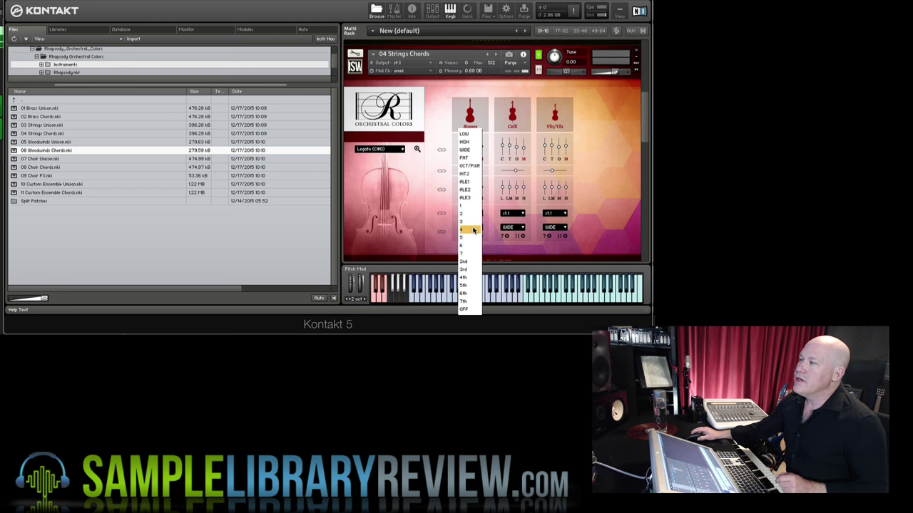
Step: Change the Basses, Celli and Vln/Vla voicings from WIDE to ALE1
click(469, 183)
click(513, 227)
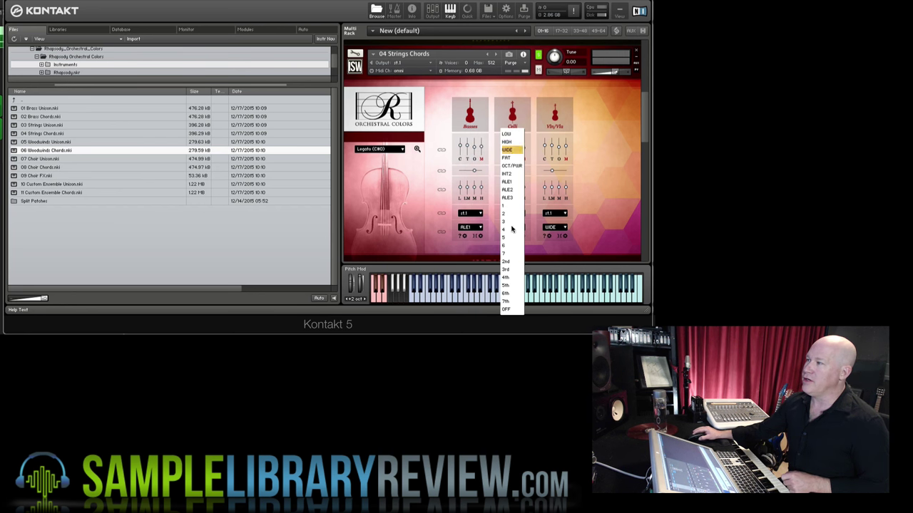
click(507, 183)
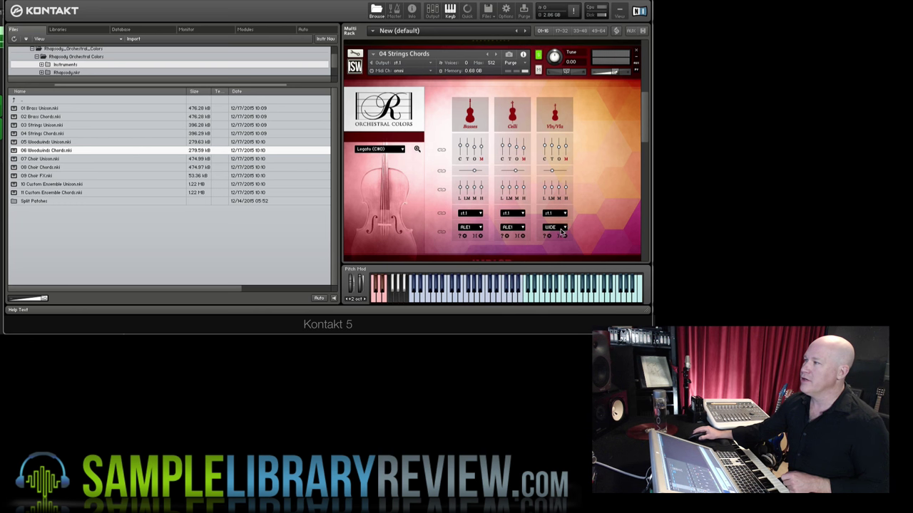
click(555, 227)
click(552, 183)
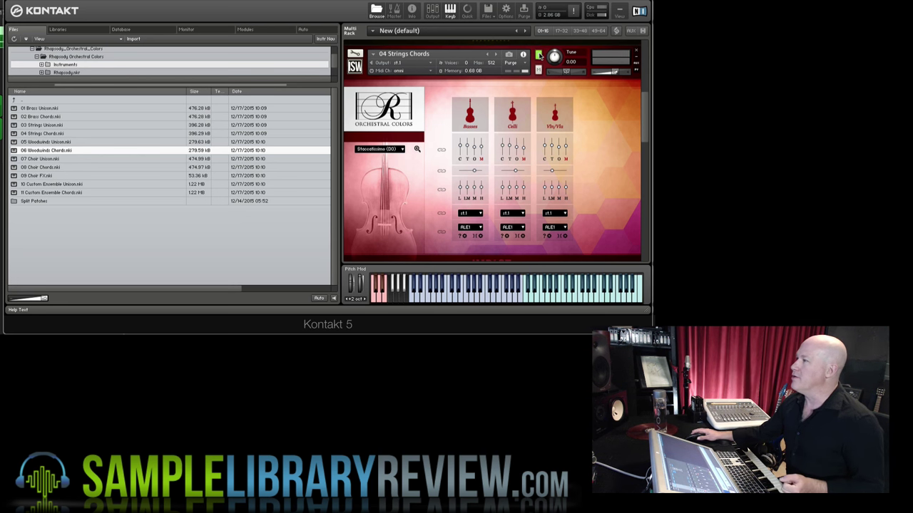
click(475, 229)
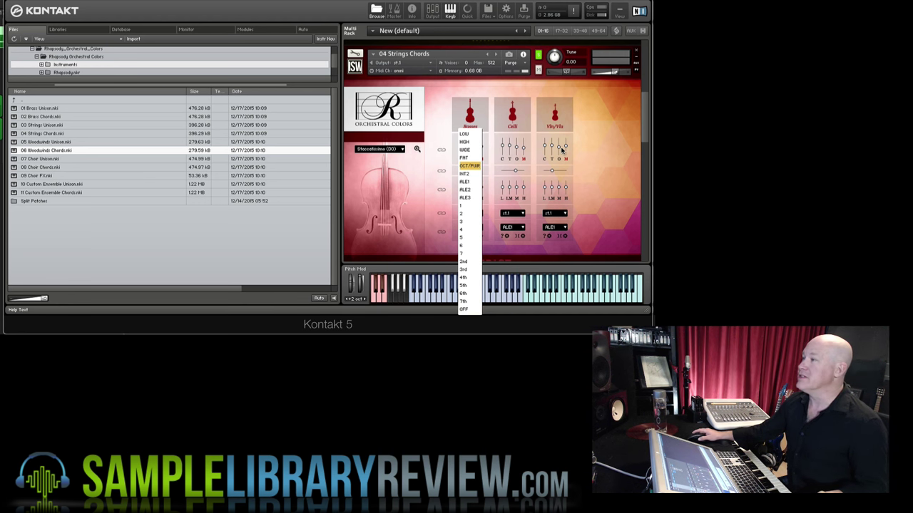
Step: Set the voicings to LOW for Basses, WIDE for Celli and 7th for Vln/Vla
click(465, 134)
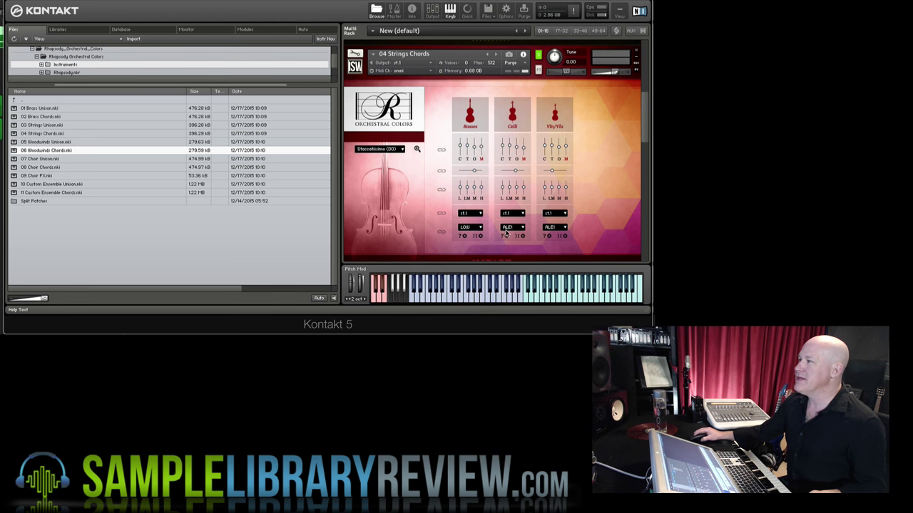
click(511, 227)
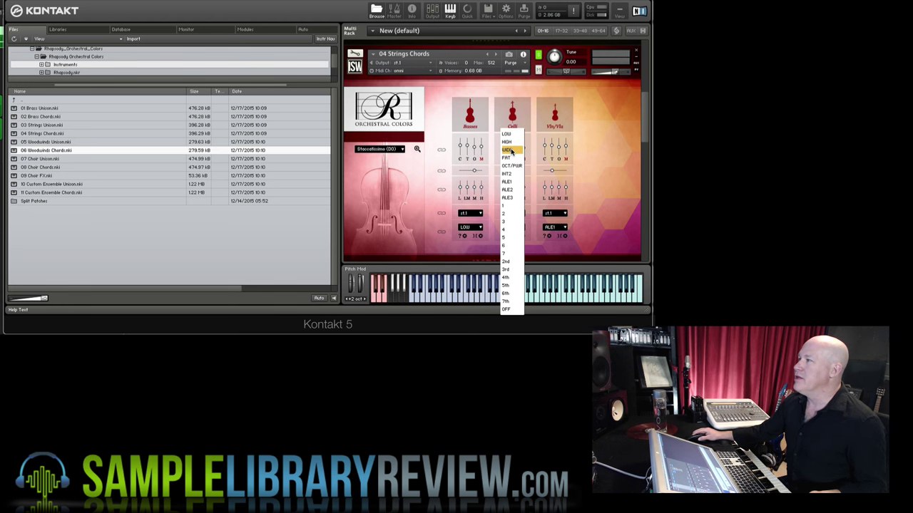
click(511, 150)
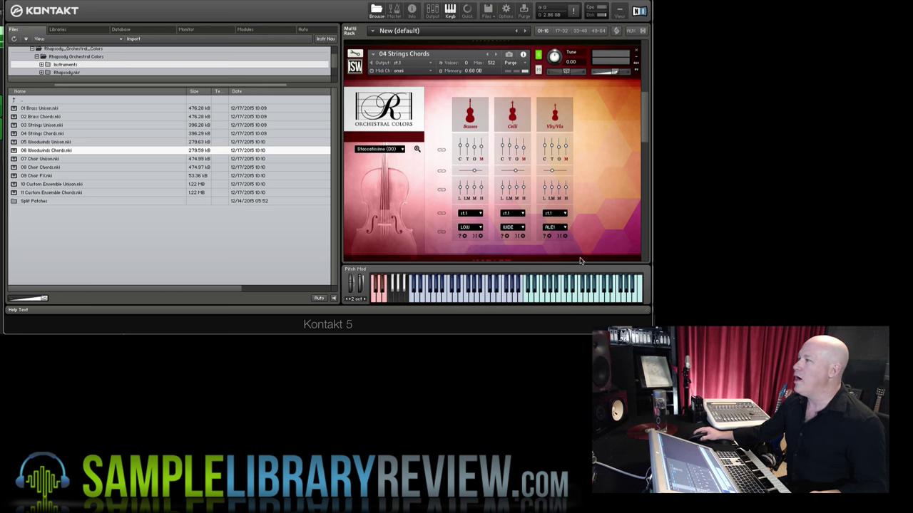
click(560, 228)
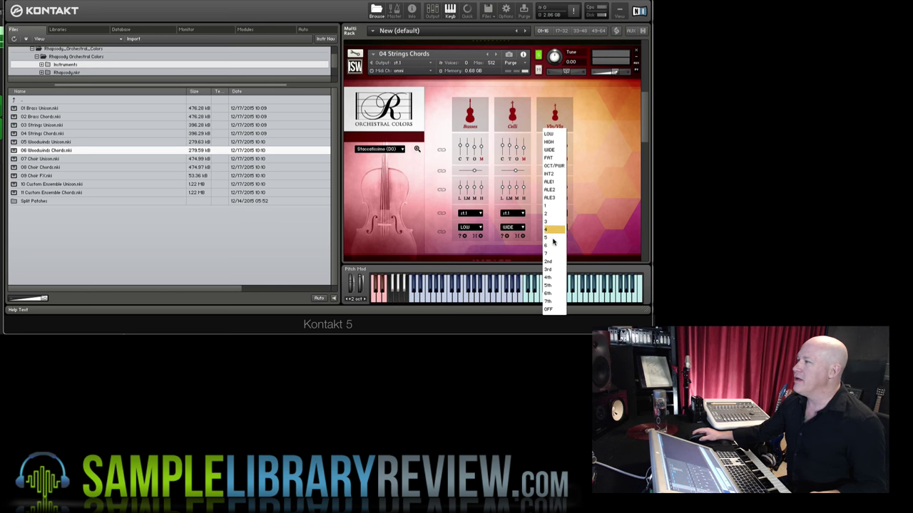
click(553, 302)
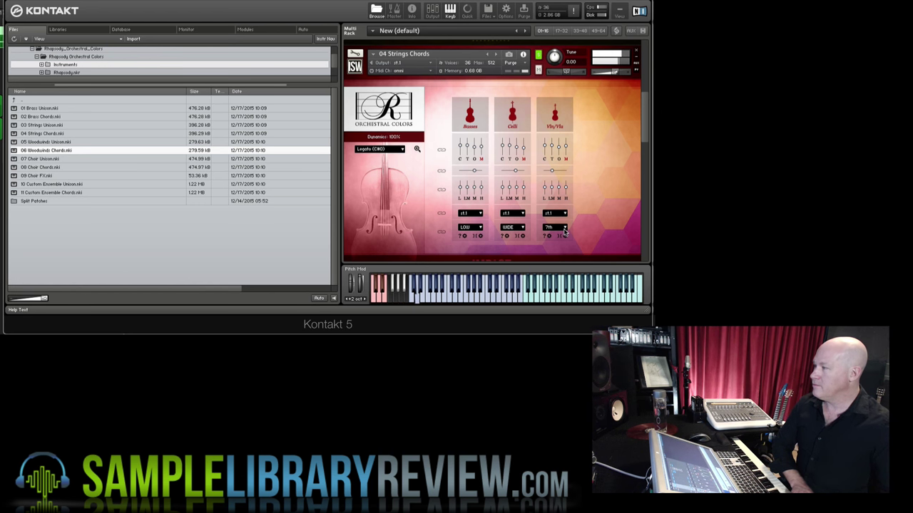
click(563, 229)
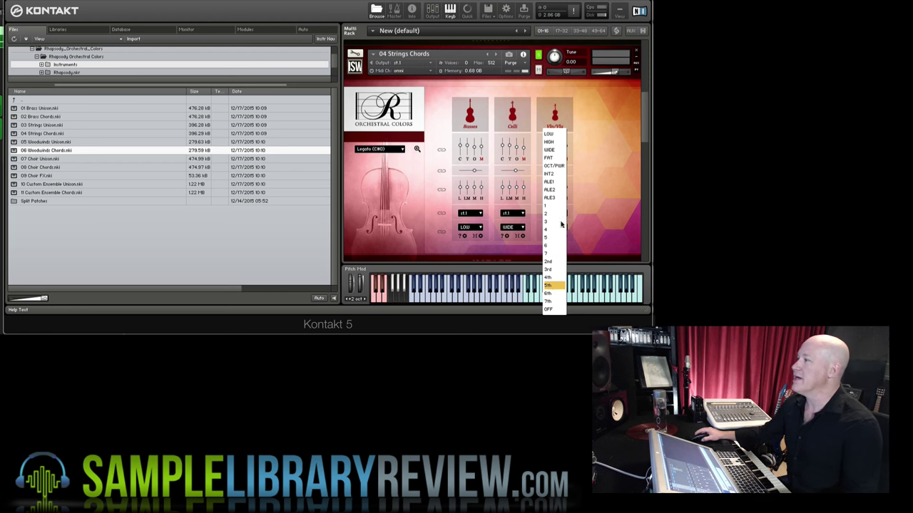
click(596, 107)
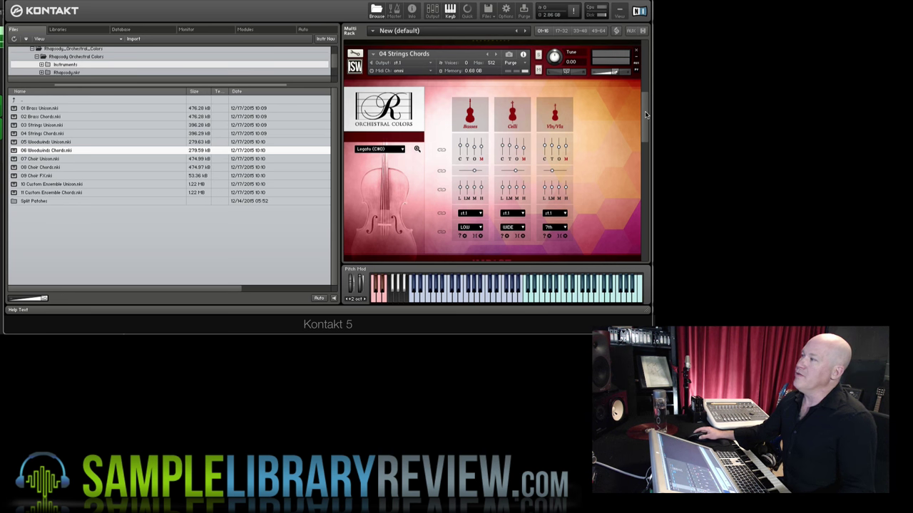
Step: Scroll to 06 Woodwinds Chords, view its settings page, return to the mixer and mute it
drag(645, 118, 623, 171)
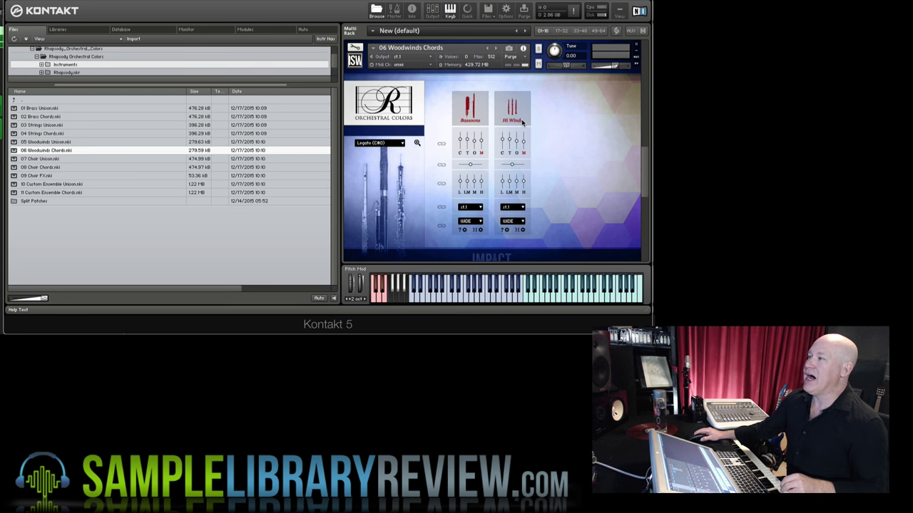
click(417, 143)
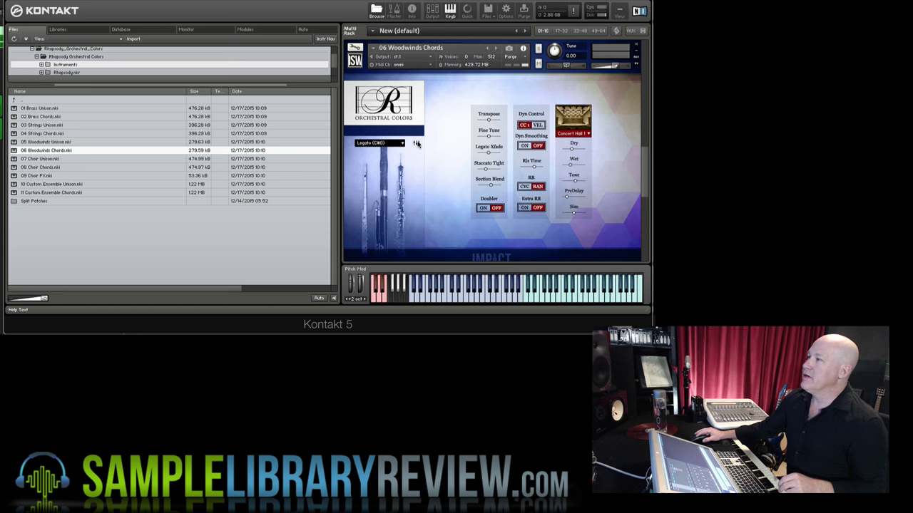
click(417, 143)
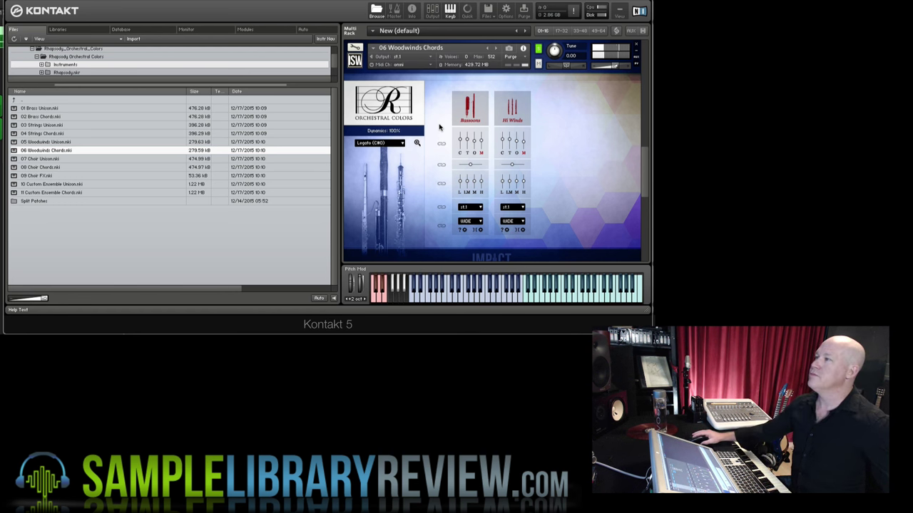
click(539, 65)
Step: Solo 08 Choir Chords and change its articulation from Legato to Staccato
drag(642, 158, 649, 212)
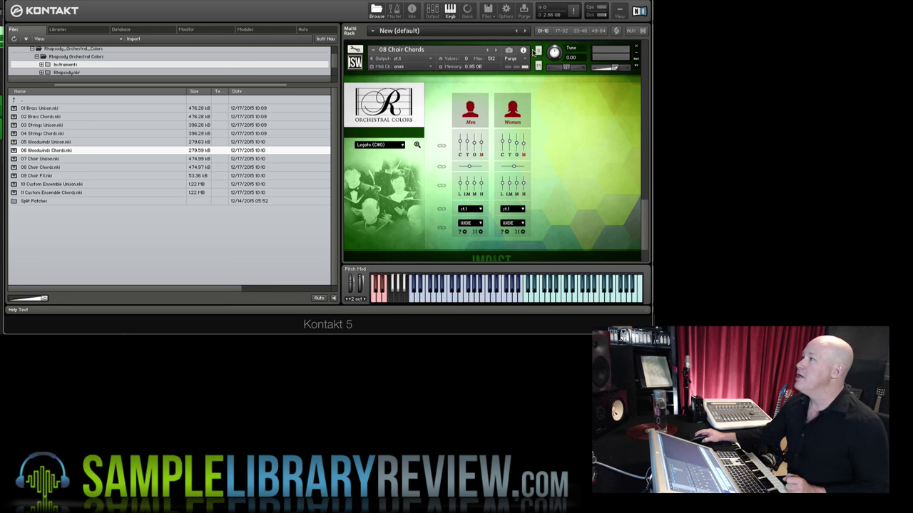
click(538, 51)
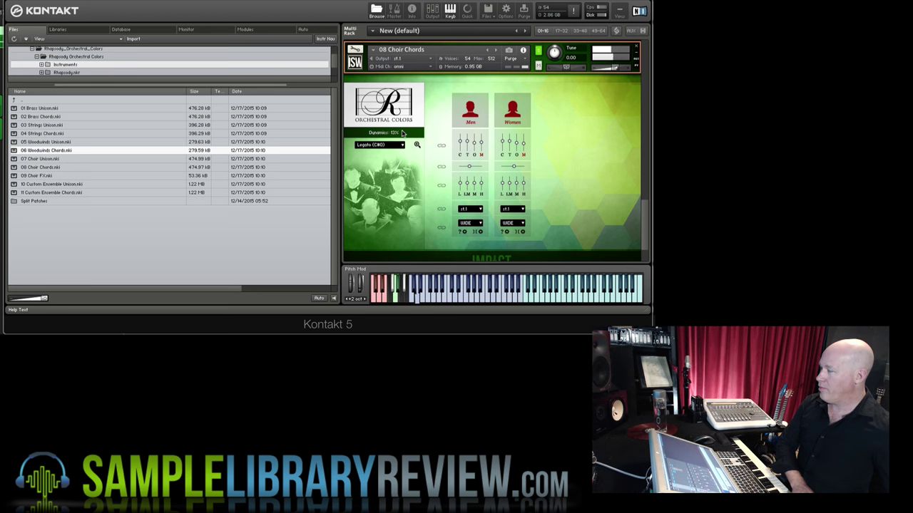
click(387, 146)
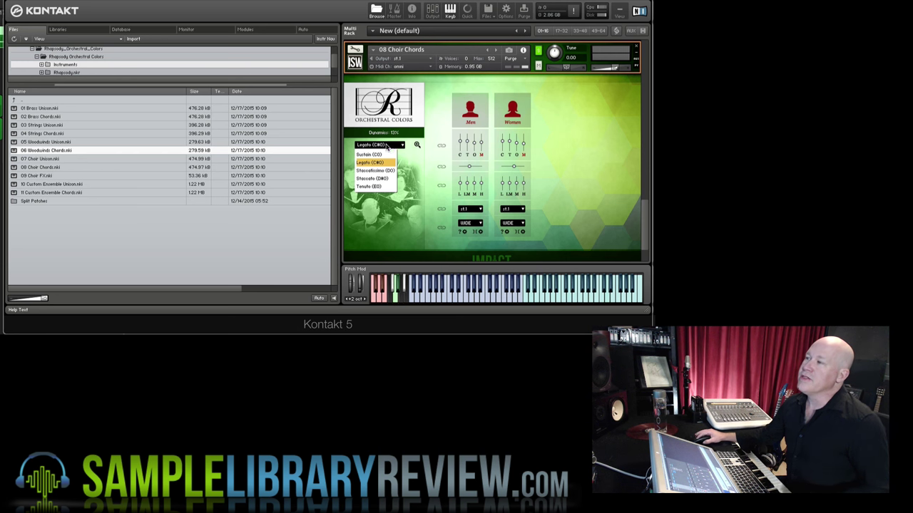
click(382, 178)
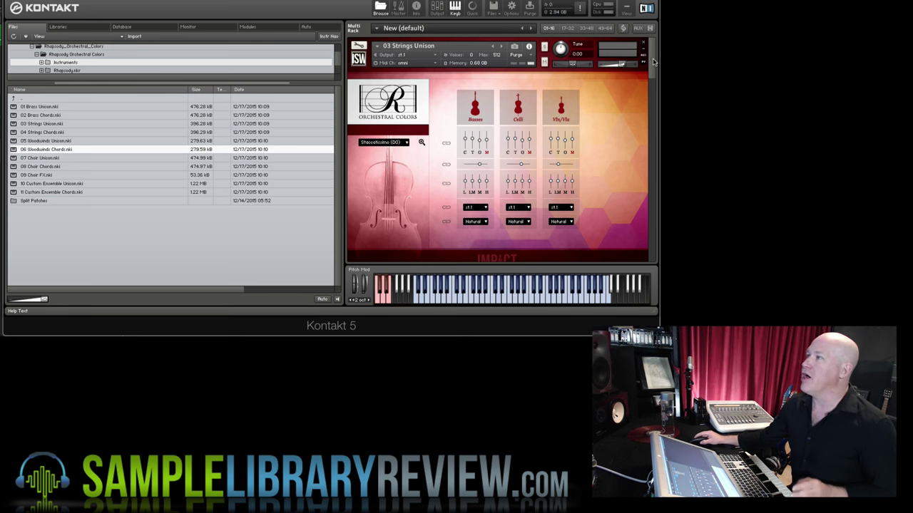
Step: Scroll to 05 Woodwinds Unison and mute it
mouse_move(653, 62)
mouse_down()
mouse_move(657, 193)
mouse_move(640, 207)
mouse_move(652, 236)
mouse_move(652, 54)
mouse_up()
click(544, 190)
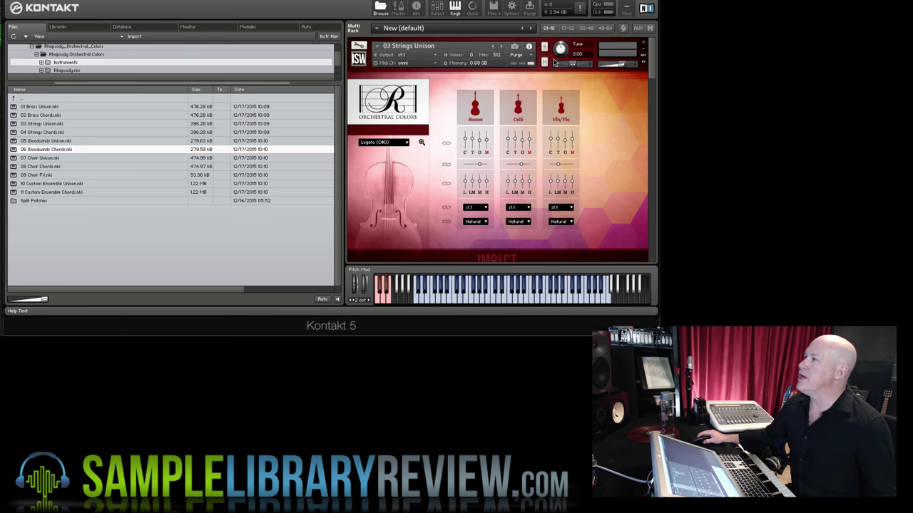
Step: Scroll the Multi Rack back to 03 Strings Unison
mouse_move(653, 67)
mouse_down()
mouse_move(656, 163)
mouse_move(653, 57)
mouse_up()
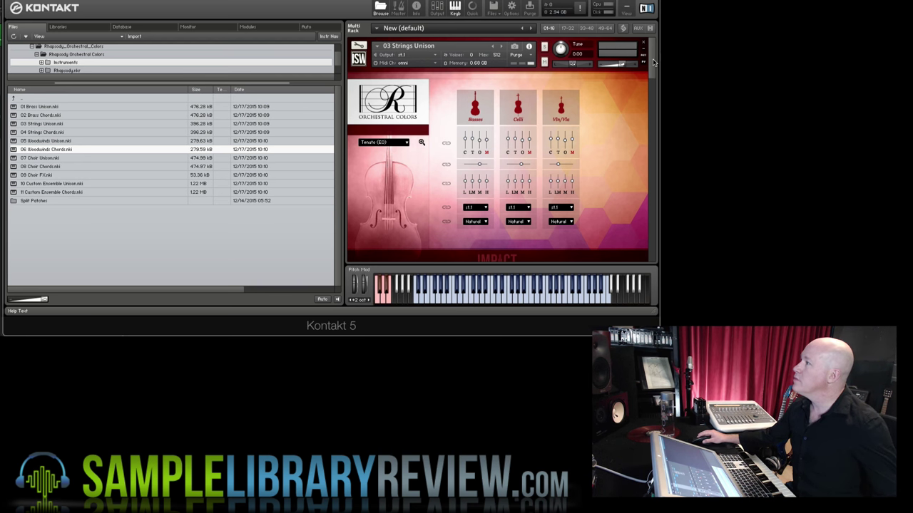
Step: Scroll the rack down to 05 Woodwinds Unison
drag(656, 63, 653, 112)
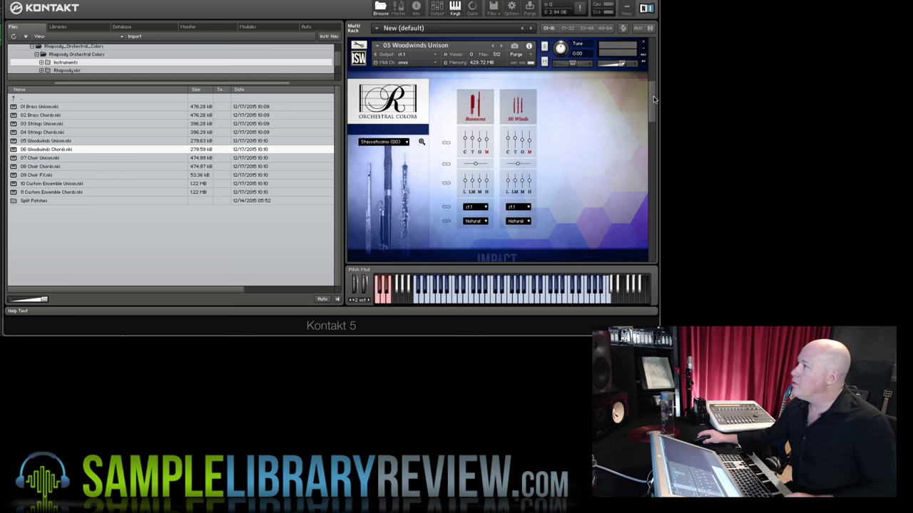
Step: Switch 01 Brass Unison from settings to its Tuba, Trombones, Horns and Trumpets mixer
drag(653, 100, 652, 142)
click(421, 147)
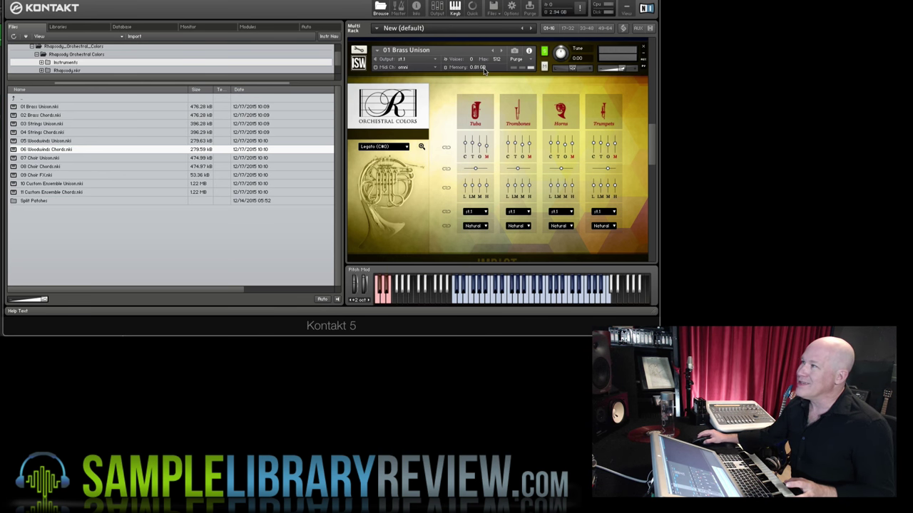
scroll(651, 139, down, 3)
scroll(651, 139, up, 5)
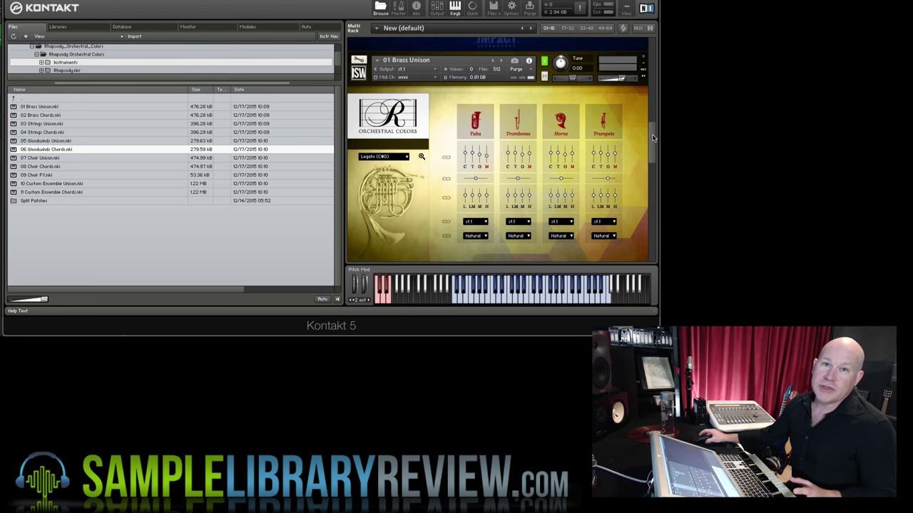
scroll(652, 138, down, 1)
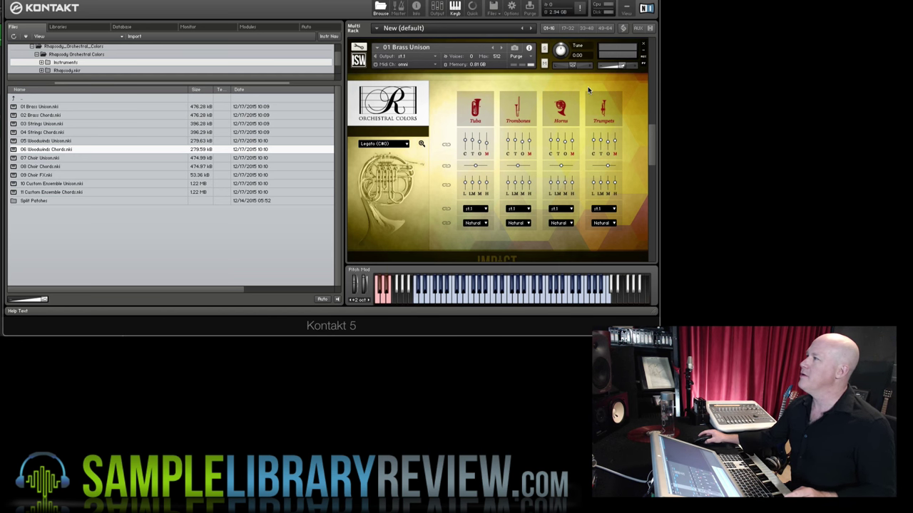
drag(650, 132, 651, 173)
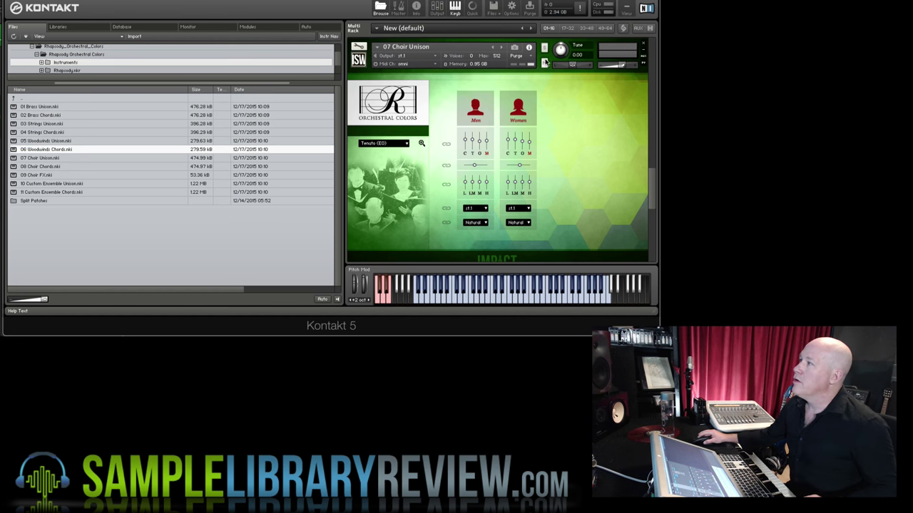
Step: Scroll the Multi Rack down past the choir patches to the 06 Woodwinds Chords instrument
scroll(655, 186, down, 1)
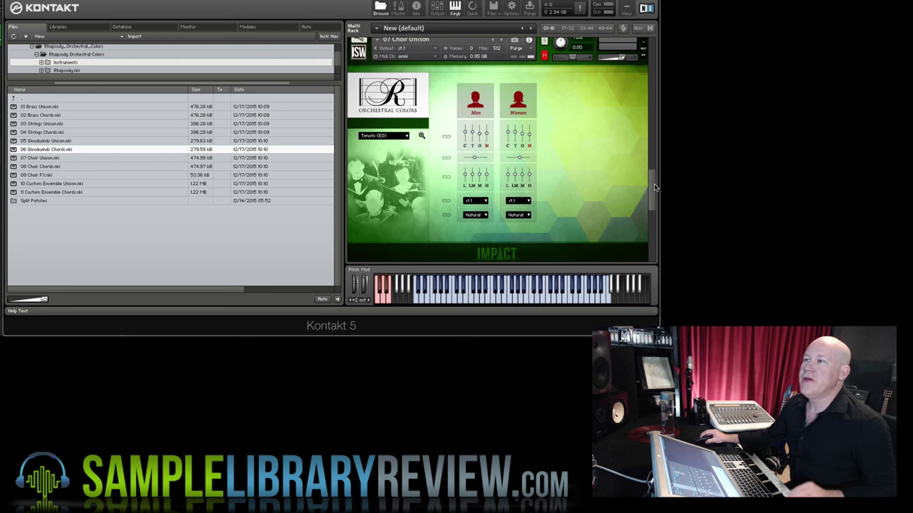
drag(654, 186, 657, 228)
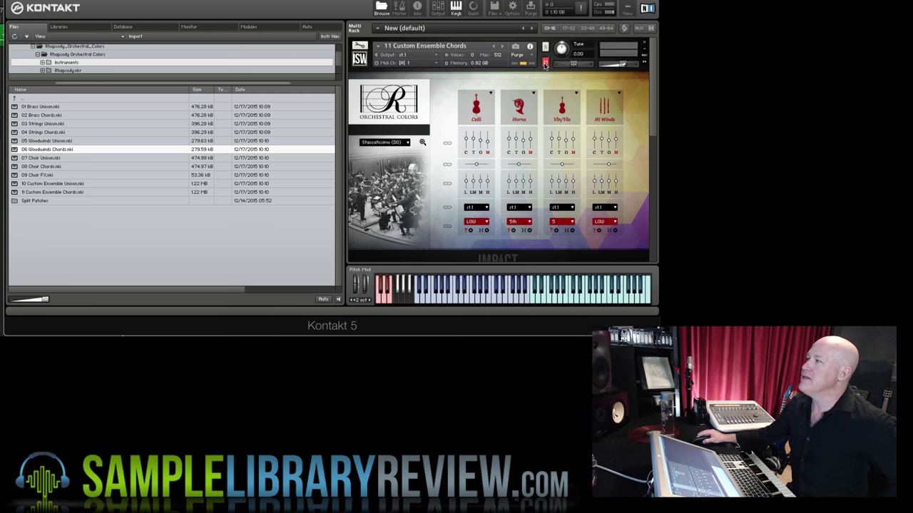
scroll(651, 83, down, 5)
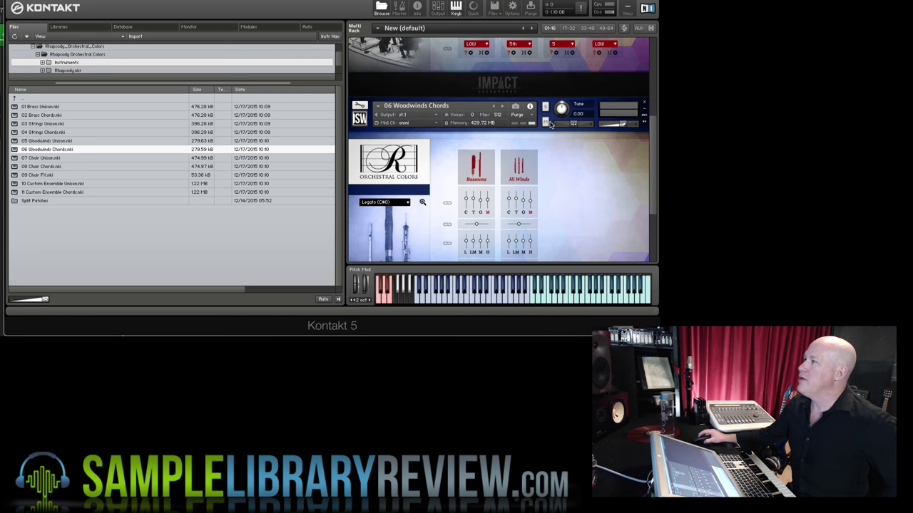
Step: Mute 06 Woodwinds Chords and keep Celli in the first Custom Ensemble Chords section
click(546, 123)
drag(649, 115, 651, 31)
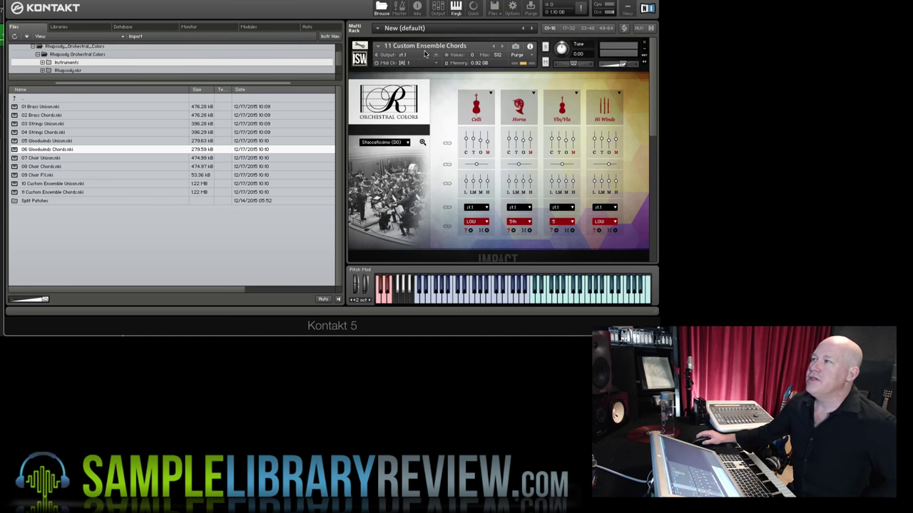
click(490, 94)
click(491, 94)
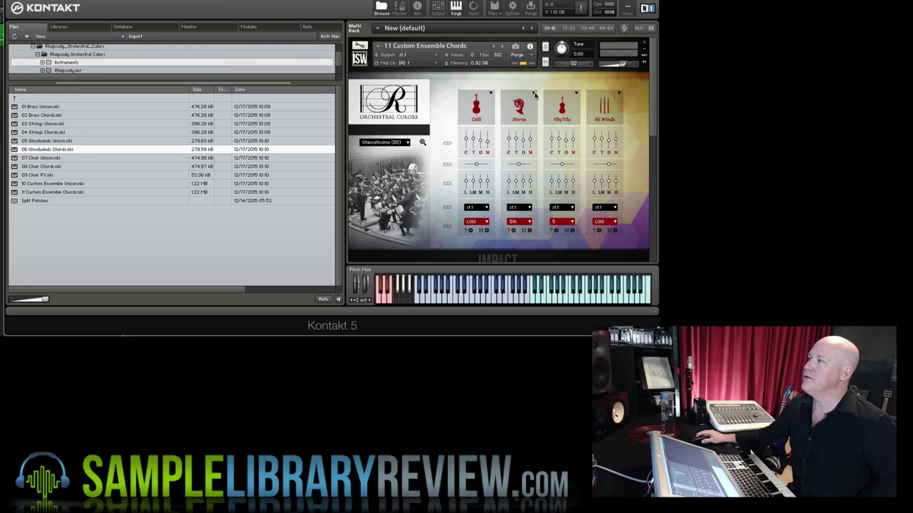
Step: Check the Horns, Vln/Vla and Hi Winds section choices, leaving all three unchanged
click(533, 94)
click(576, 93)
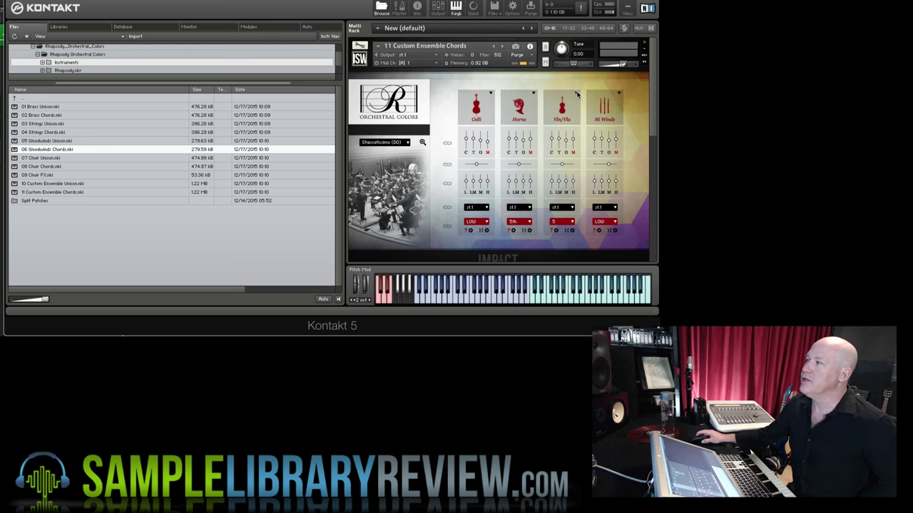
click(576, 94)
click(617, 93)
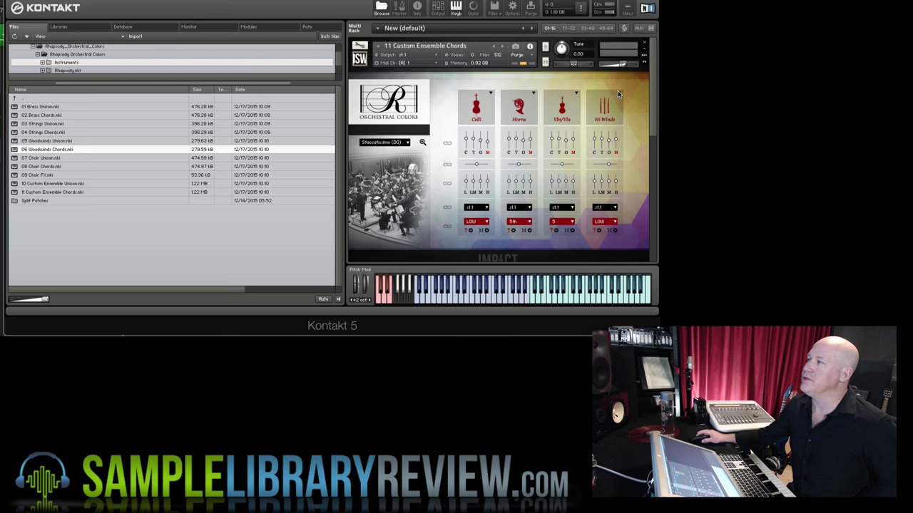
click(618, 93)
click(623, 87)
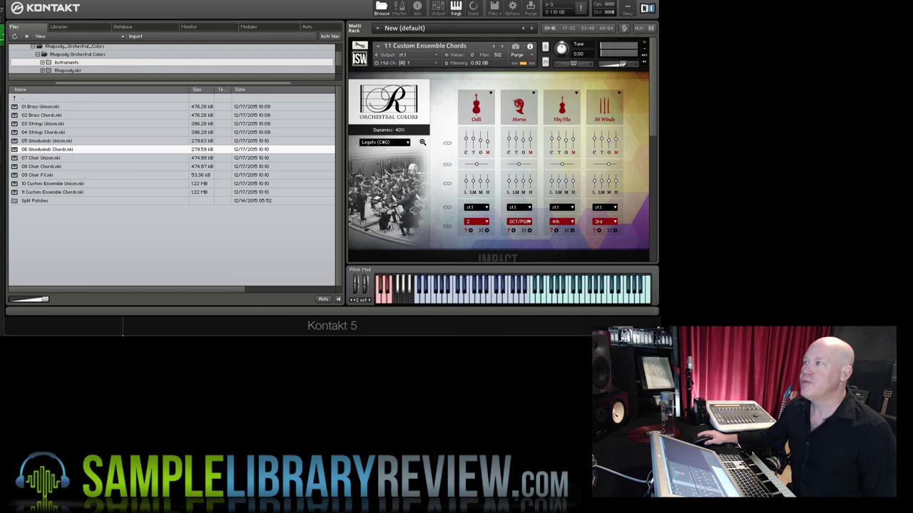
Step: Set the Celli chord type to 2 and review its other chord-type options
click(484, 223)
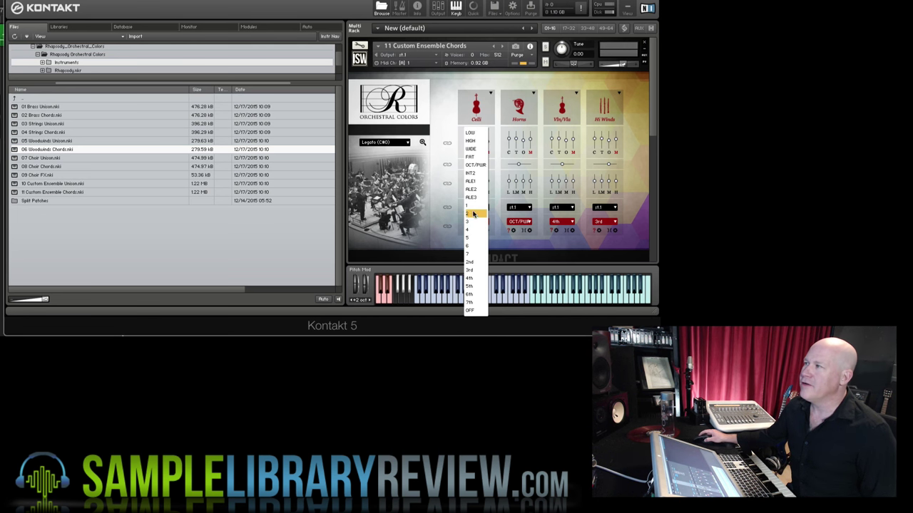
click(480, 221)
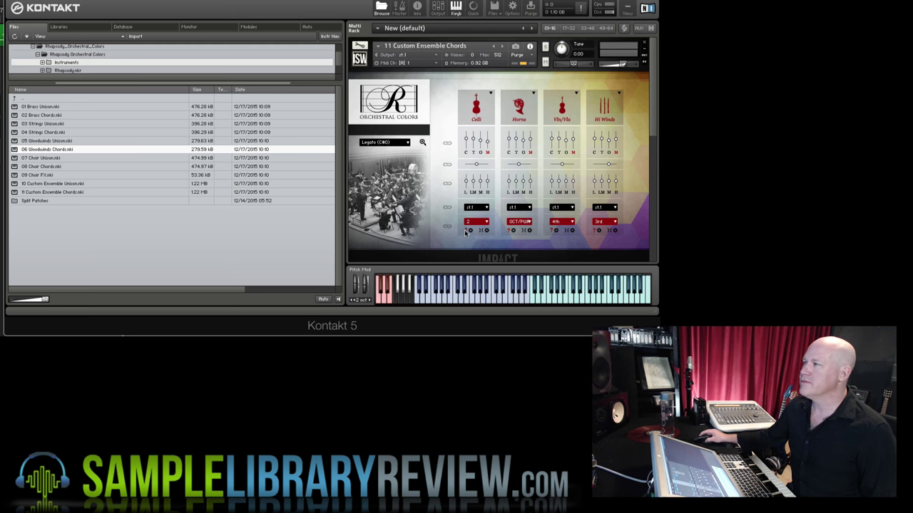
click(467, 232)
click(475, 222)
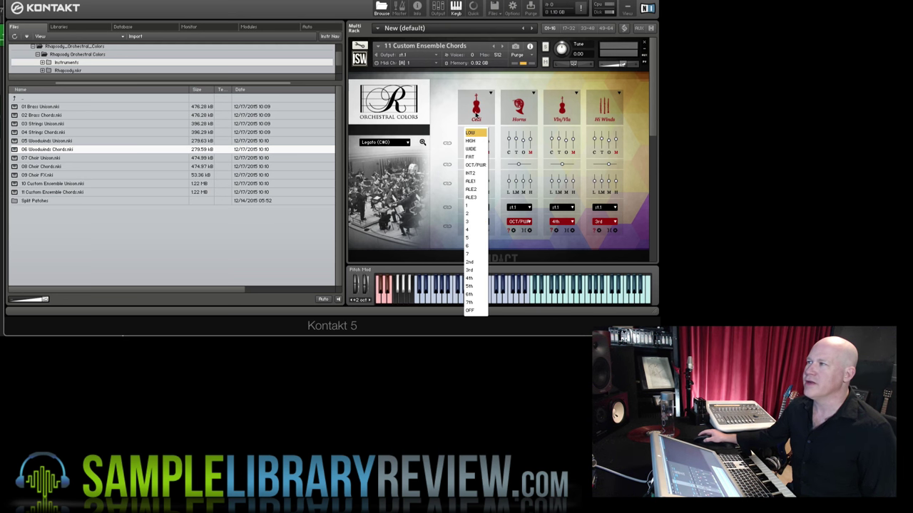
click(501, 215)
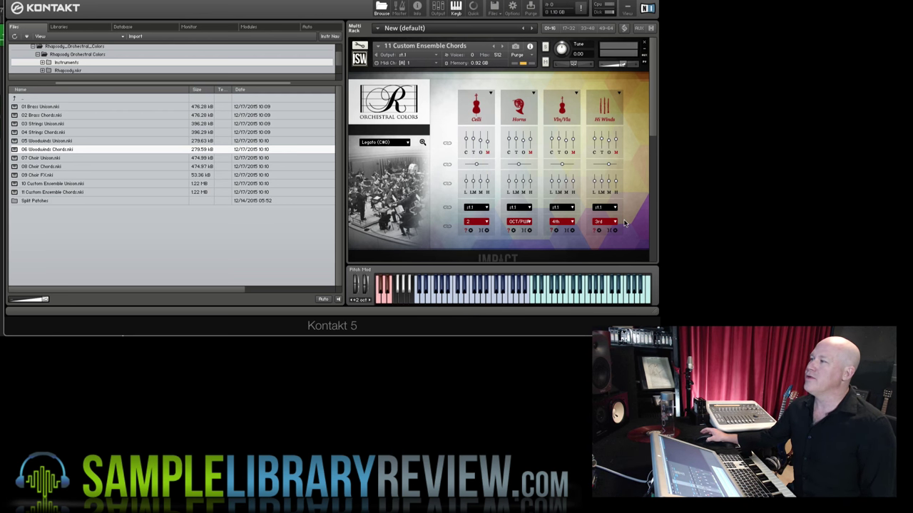
click(473, 224)
click(443, 185)
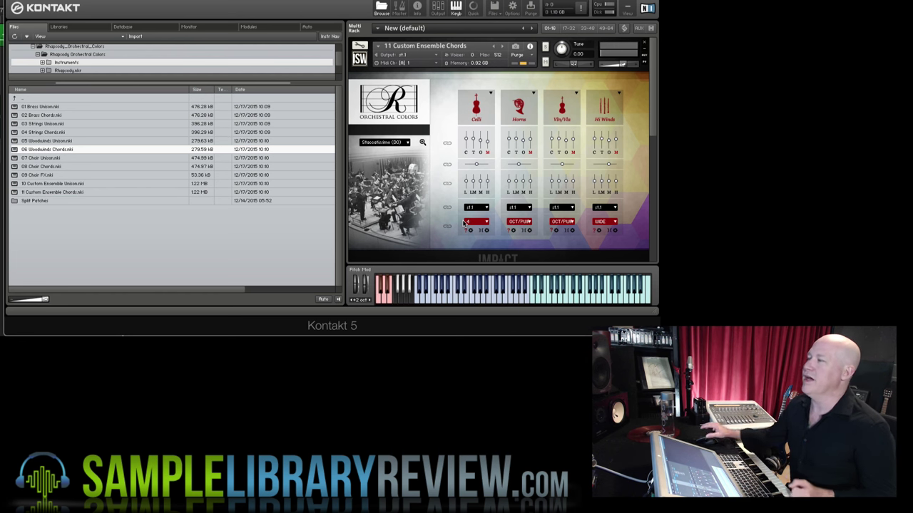
Step: Set the Vln/Vla and Horns chord types to WIDE and the Celli to OCT/PUW
click(468, 226)
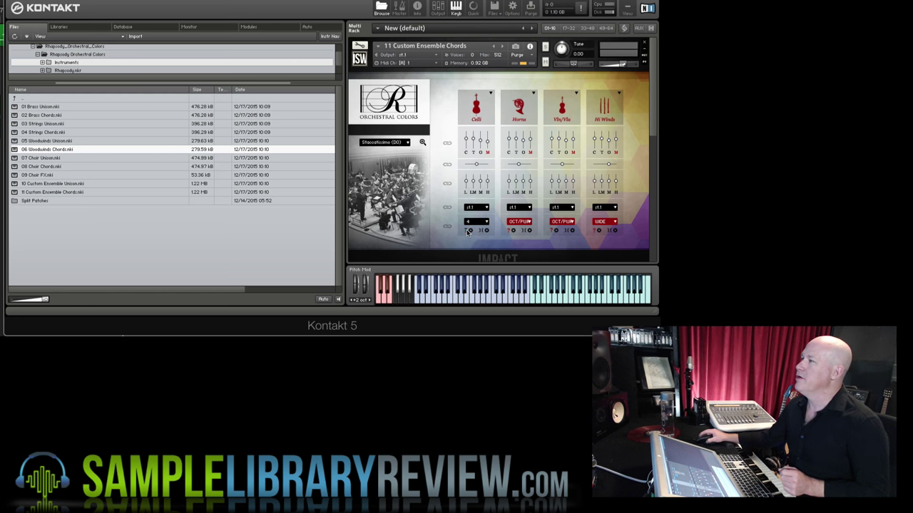
click(510, 232)
click(550, 232)
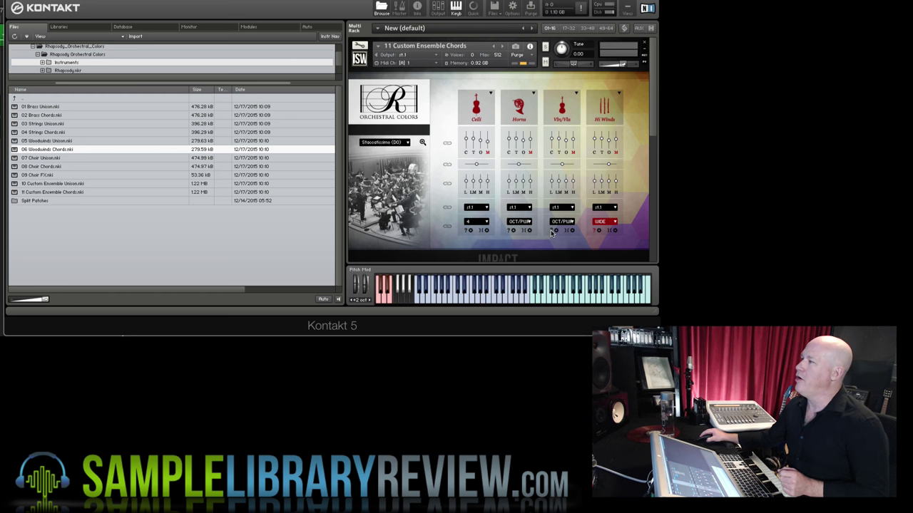
click(598, 228)
click(562, 221)
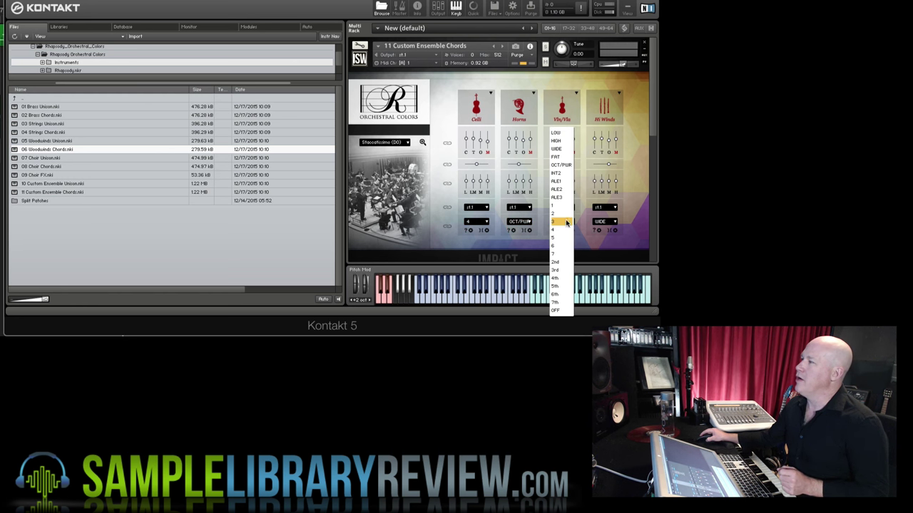
click(561, 152)
click(519, 221)
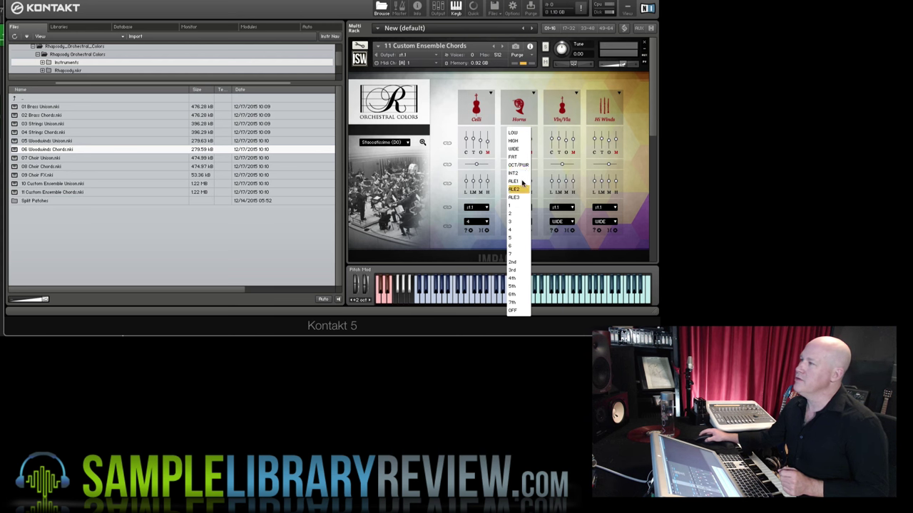
click(519, 152)
click(485, 221)
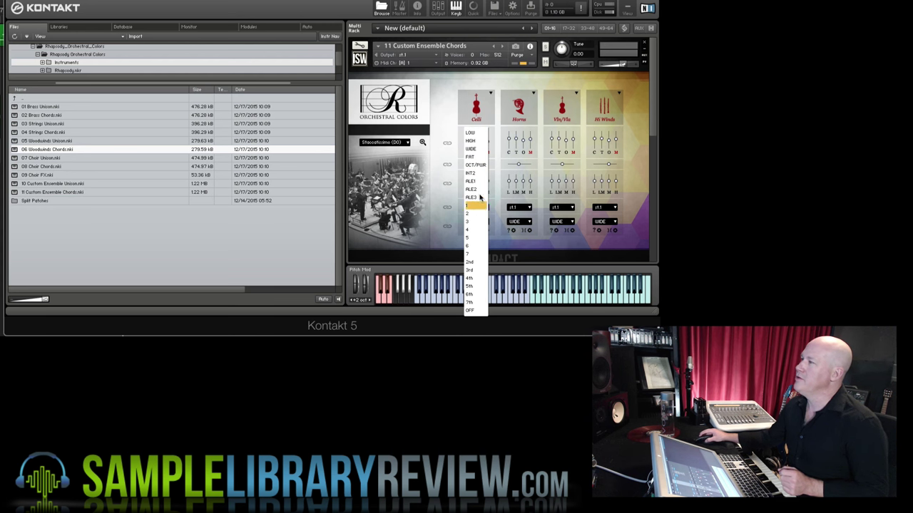
click(476, 167)
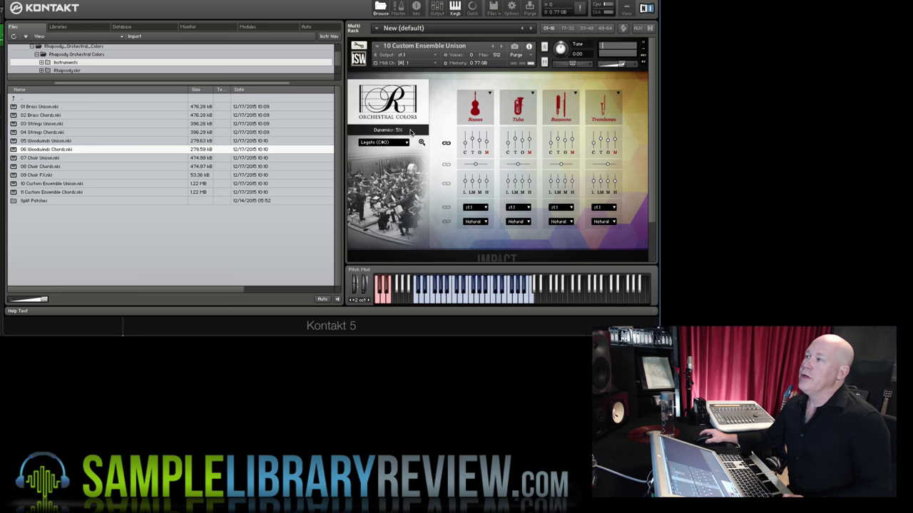
Step: Clear the fourth and third sections to None, removing Trombones and Bassoons
click(490, 94)
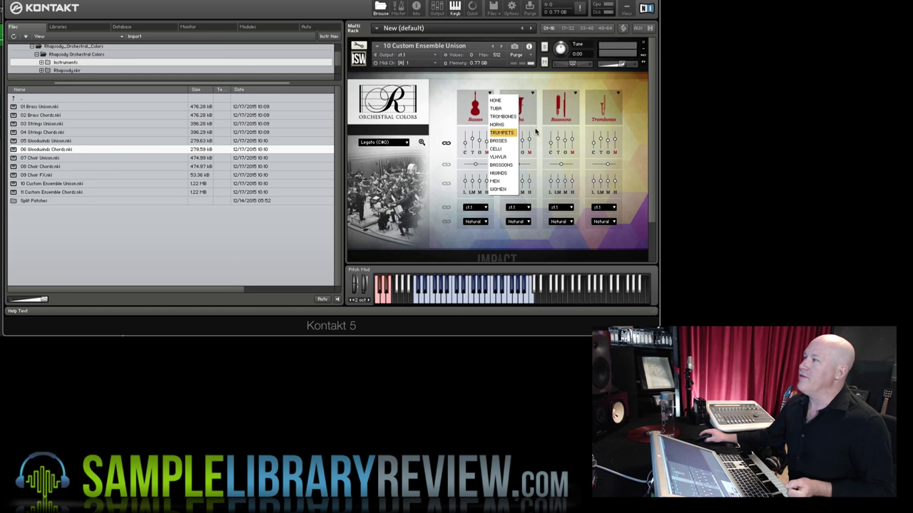
click(512, 73)
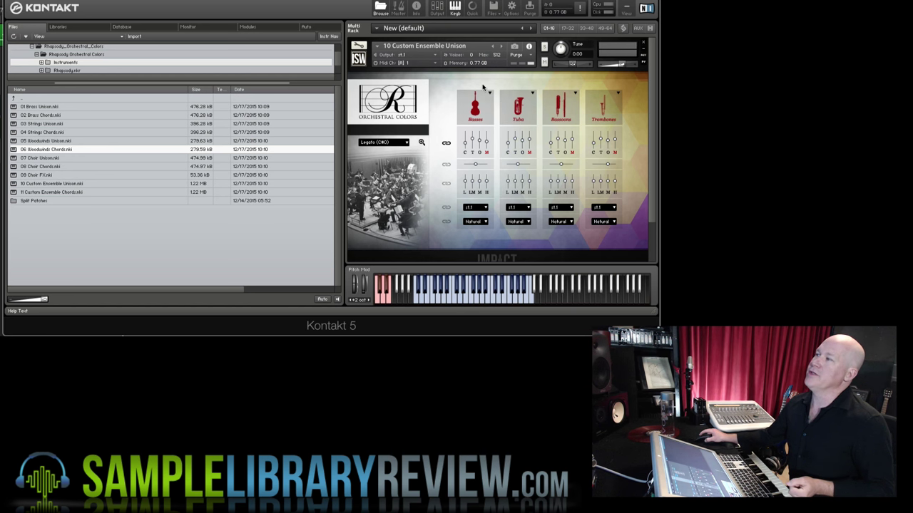
click(618, 93)
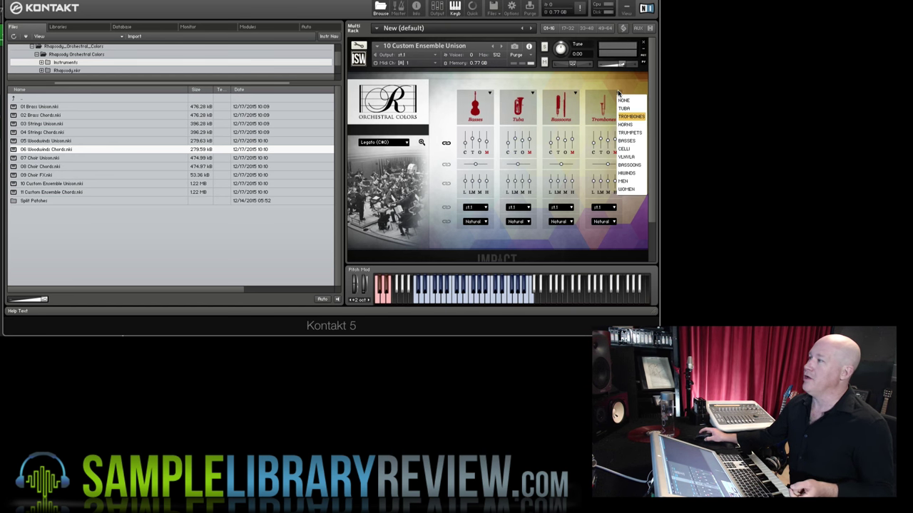
click(631, 100)
click(574, 93)
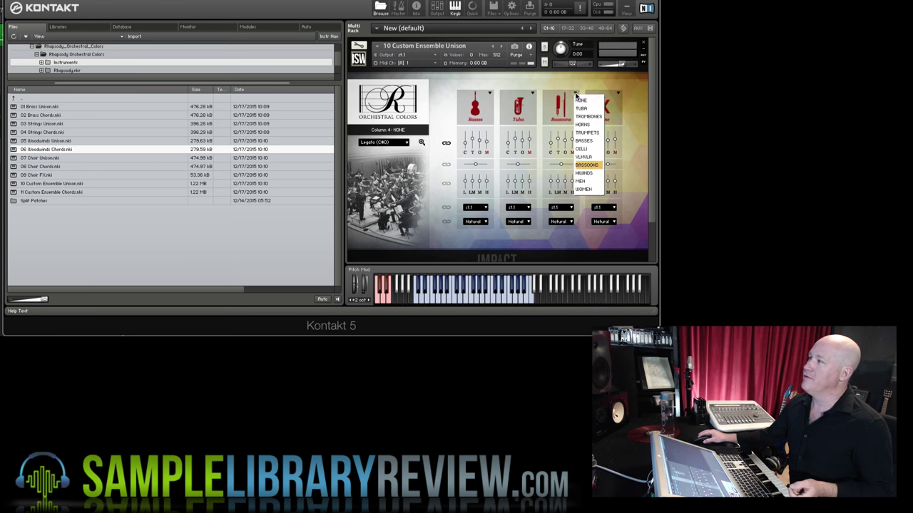
click(586, 100)
Step: Replace Tuba with Women in slot 2 and Basses with Hi Winds in slot 1
click(532, 93)
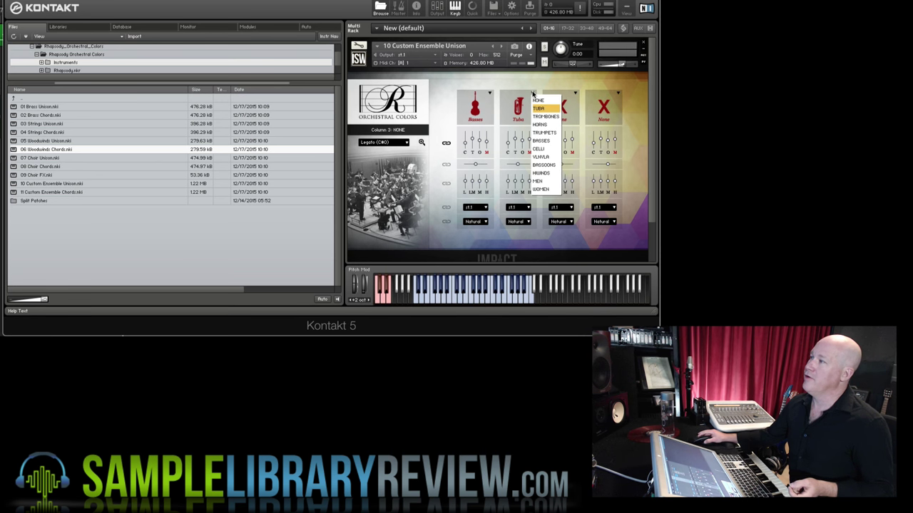
click(542, 188)
click(489, 93)
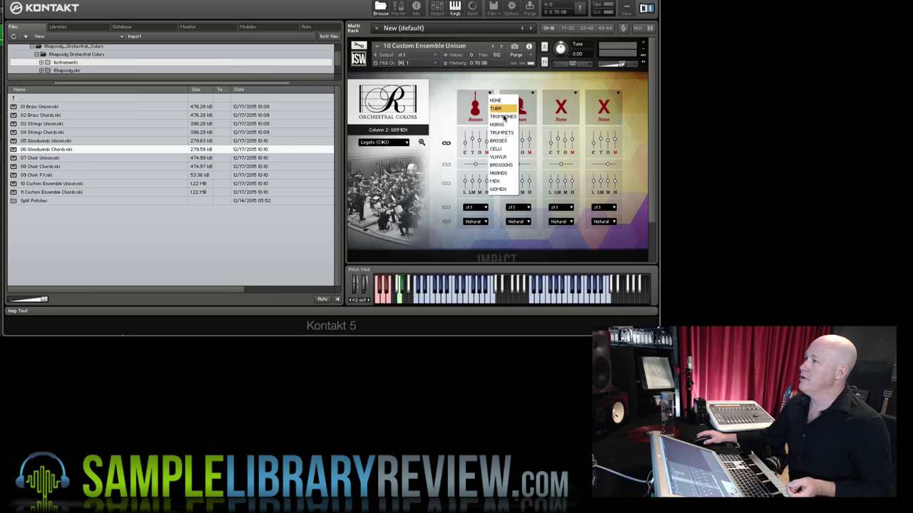
click(504, 173)
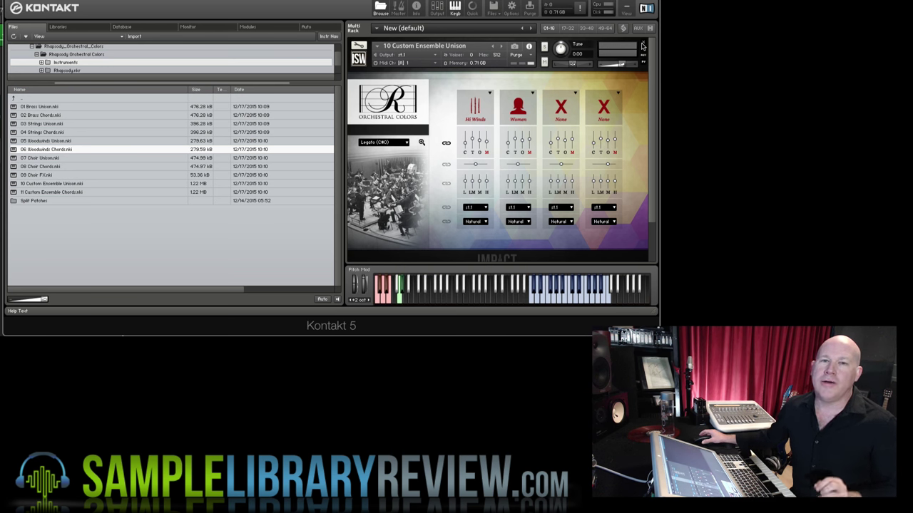
click(421, 143)
click(422, 144)
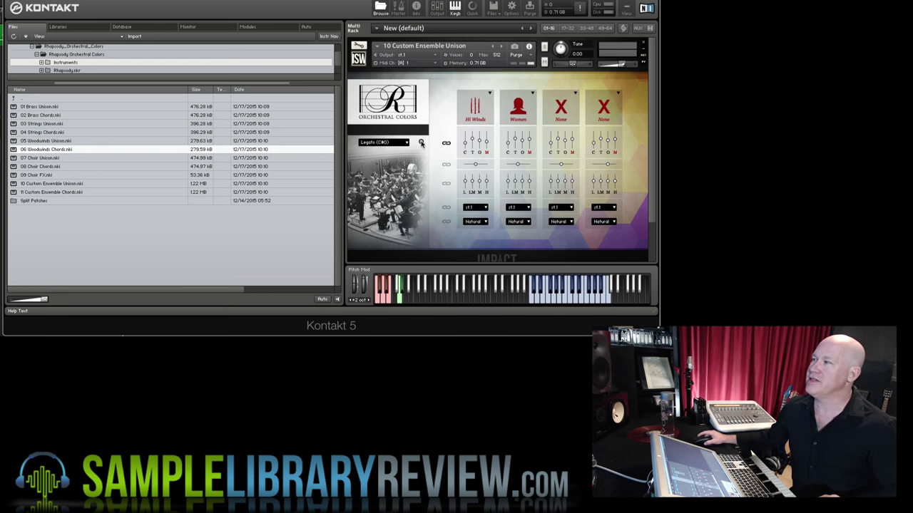